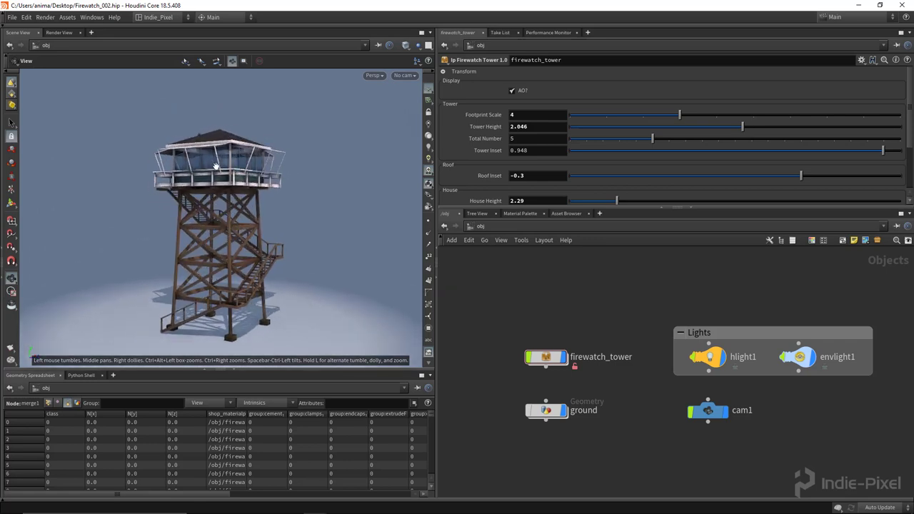
- Inspect the finished watchtower from several angles and open the firewatch_tower asset's internal network
mouse_move(216, 166)
mouse_down()
mouse_move(255, 167)
mouse_move(158, 171)
mouse_move(195, 202)
mouse_move(297, 178)
mouse_move(327, 194)
mouse_move(278, 215)
mouse_move(214, 178)
mouse_move(241, 155)
mouse_move(217, 165)
mouse_up()
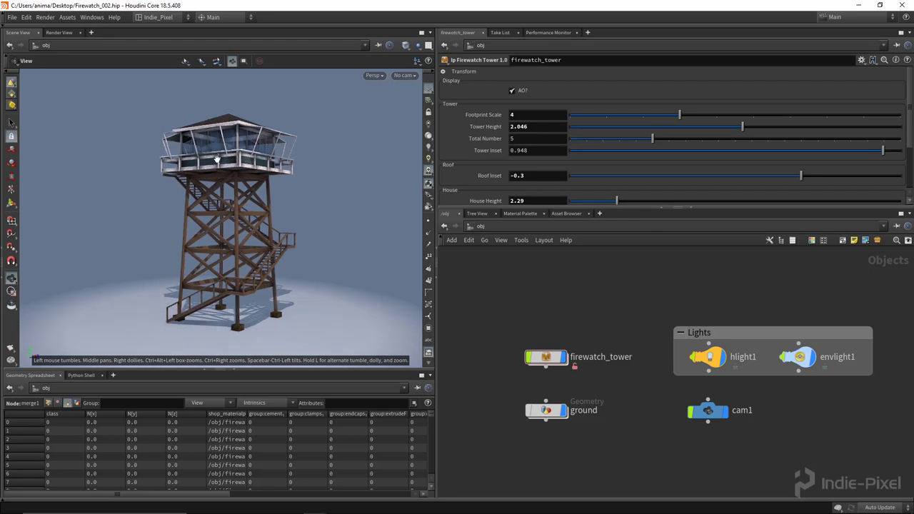
drag(230, 159, 269, 152)
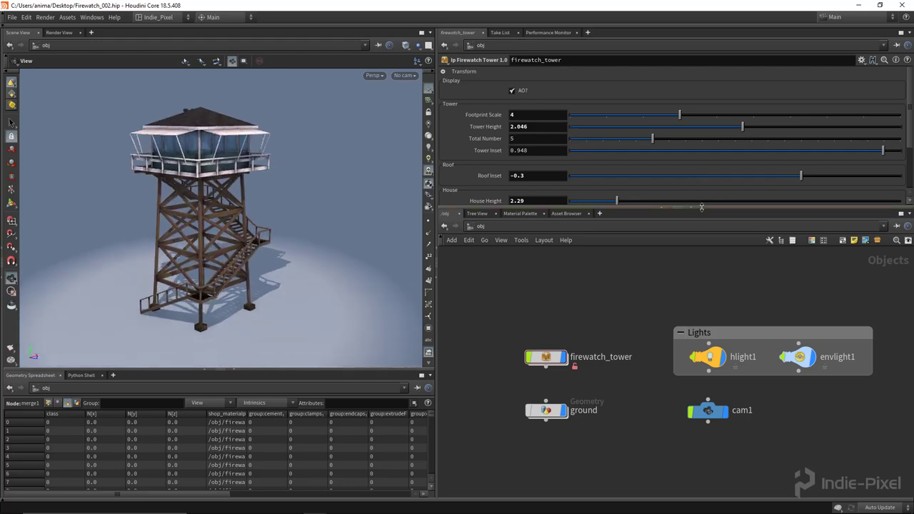
drag(701, 200, 700, 165)
double_click(569, 333)
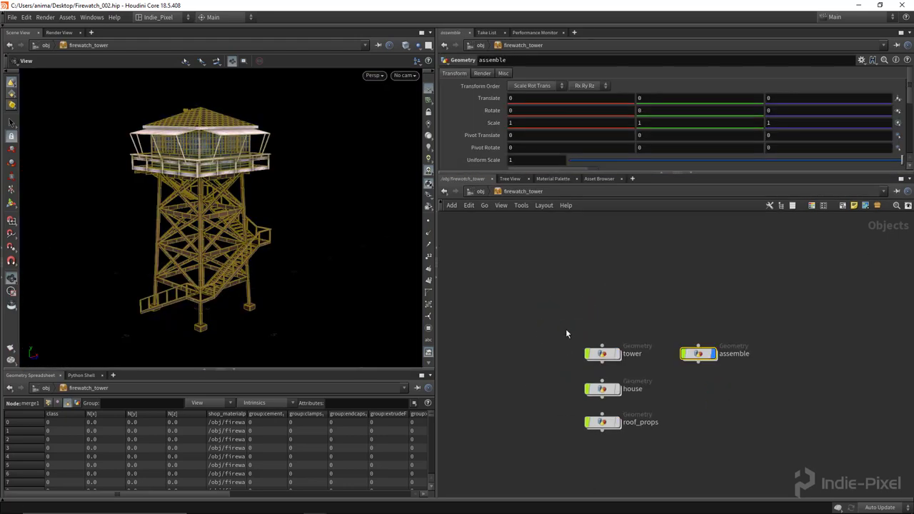
drag(241, 227, 228, 197)
scroll(643, 343, up, 3)
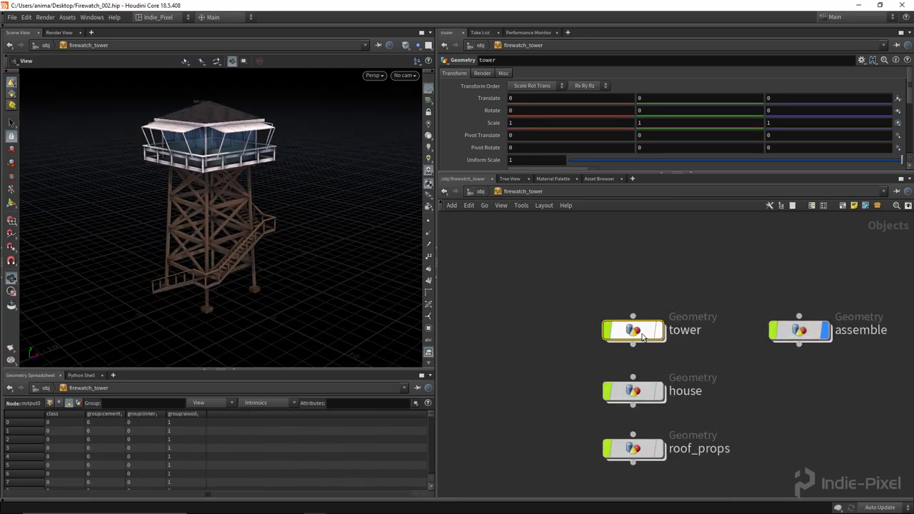
- Open the tower geometry network and display its grid1 node to examine the base footprint
double_click(643, 342)
scroll(625, 288, up, 5)
scroll(623, 287, up, 3)
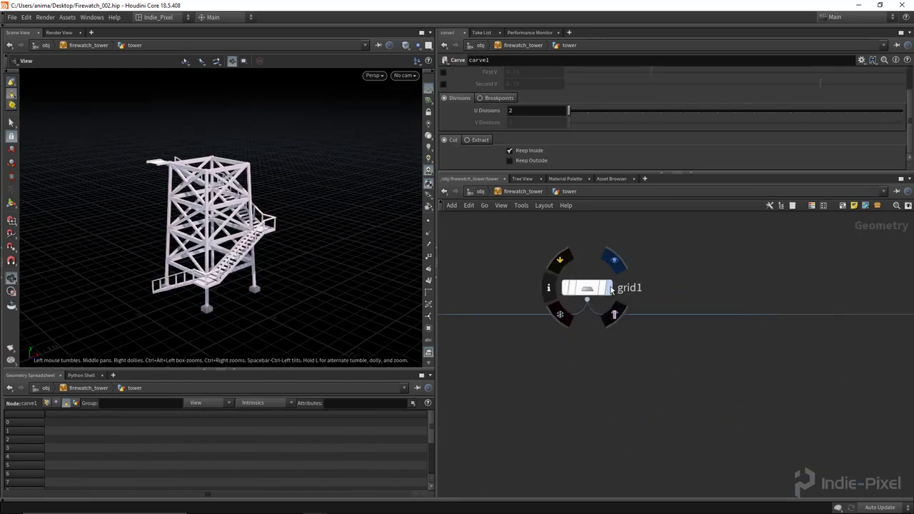
click(609, 287)
drag(230, 268, 209, 297)
right_drag(209, 297, 265, 259)
drag(264, 259, 290, 284)
- Display the copy1 node and examine its stacked platforms together with its full Copy and Transform parameters
scroll(547, 349, down, 5)
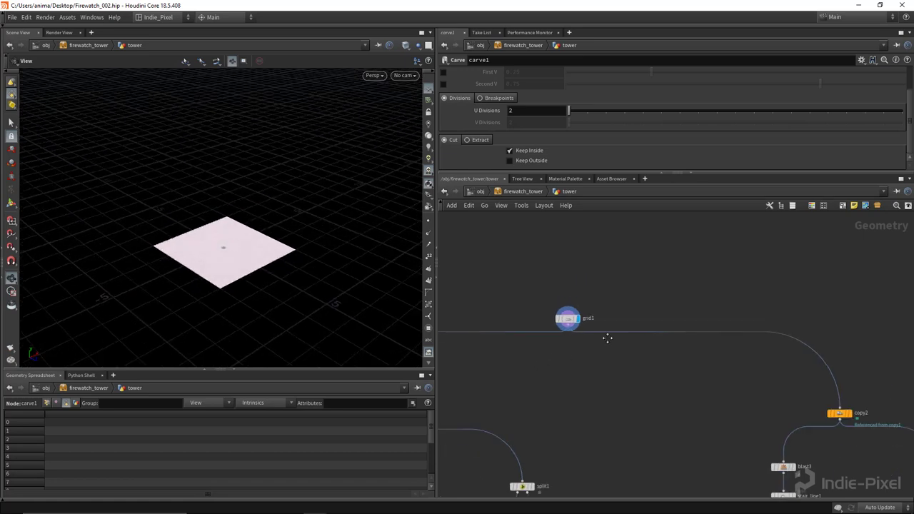
scroll(582, 325, up, 5)
click(559, 324)
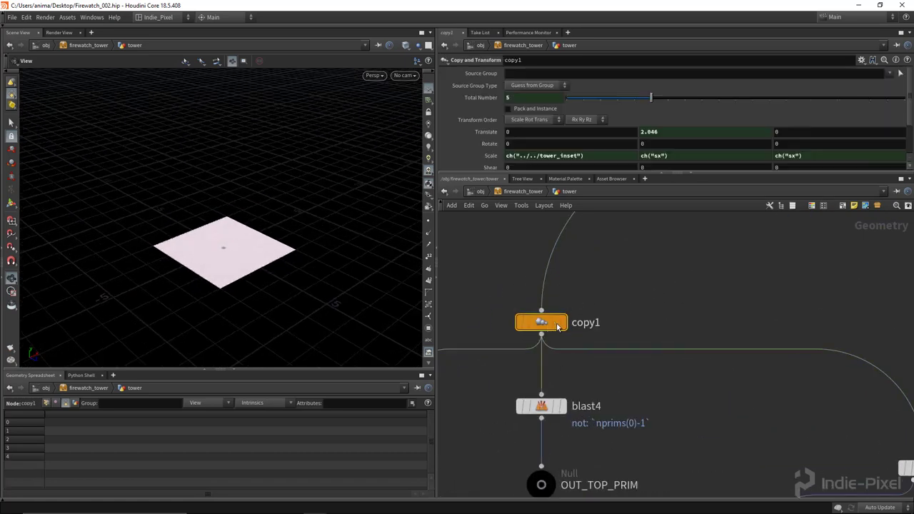
right_drag(235, 251, 154, 221)
middle_drag(220, 215, 229, 262)
drag(230, 262, 222, 231)
drag(724, 178, 710, 236)
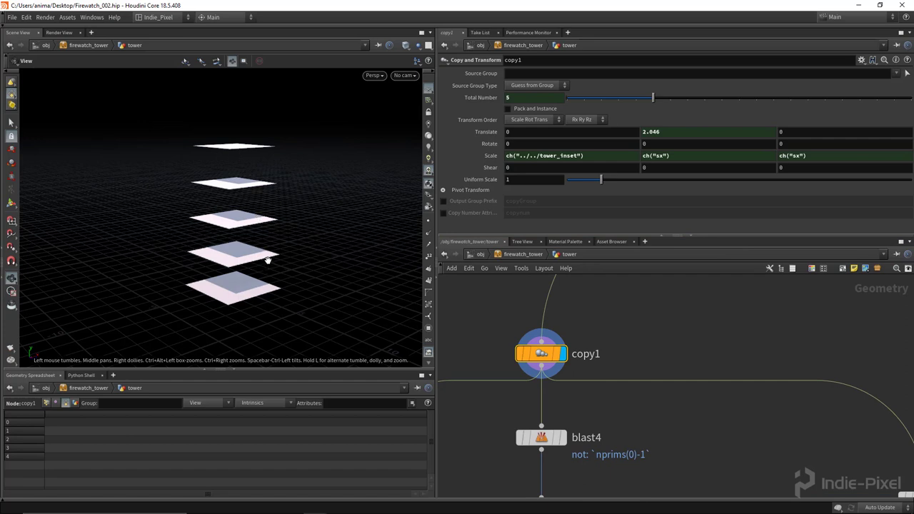
- Select and display the copy2 node to examine its parameters referenced from copy1
scroll(664, 337, down, 3)
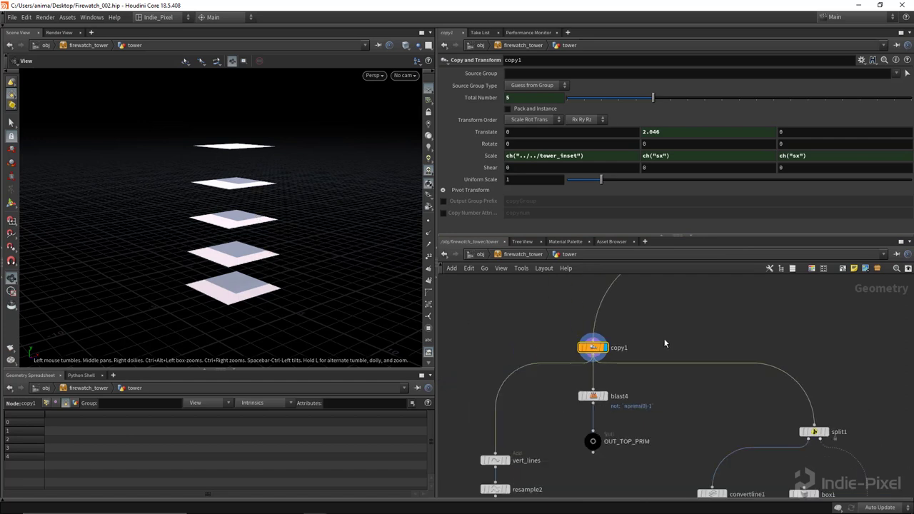
middle_drag(790, 365, 576, 349)
middle_drag(759, 362, 592, 374)
scroll(755, 349, up, 3)
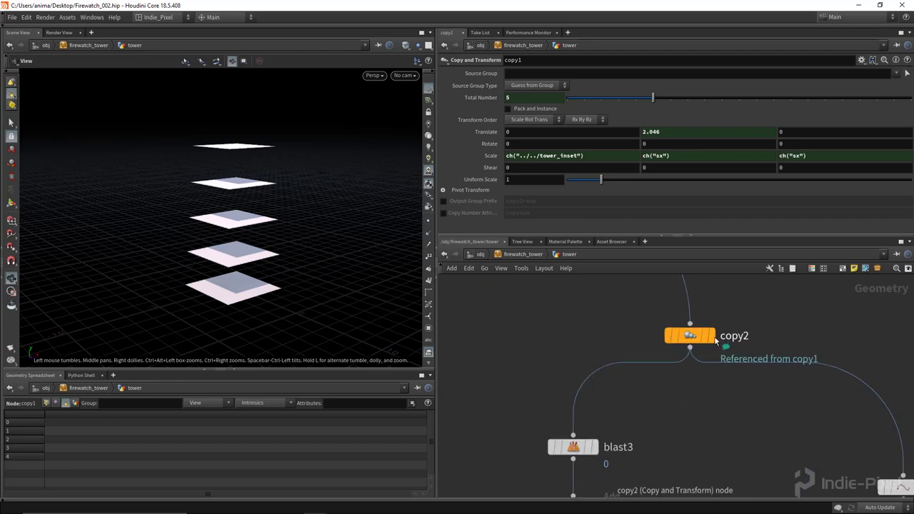
drag(700, 341, 719, 339)
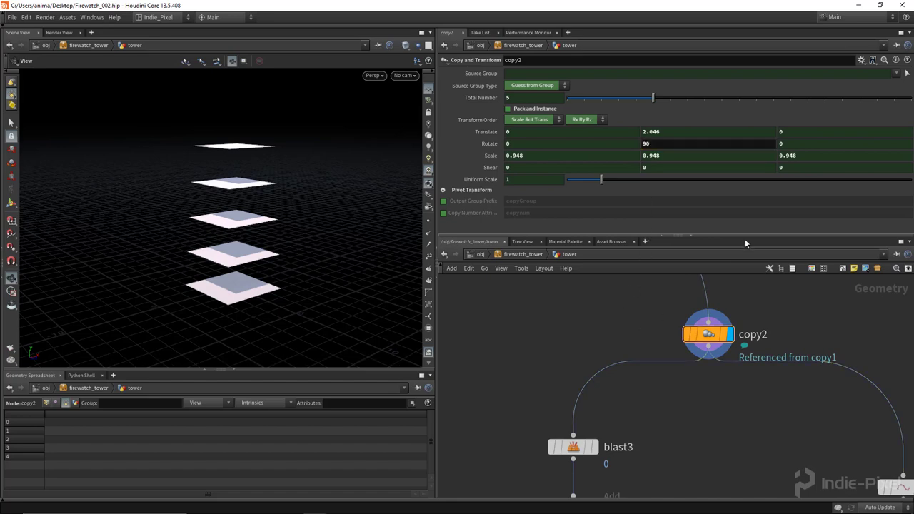
drag(728, 235, 728, 175)
- Select and display the stair_line Add node to examine the line that guides the stairs
scroll(751, 390, down, 4)
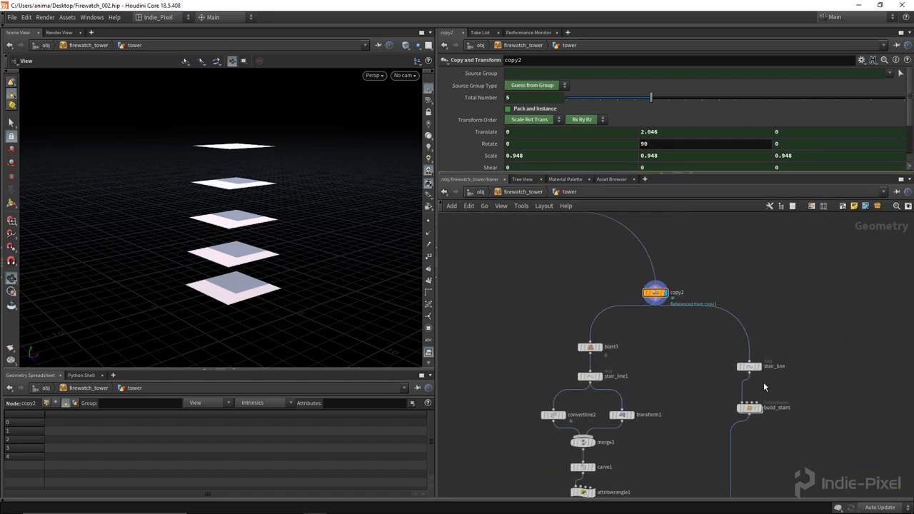
scroll(763, 371, up, 5)
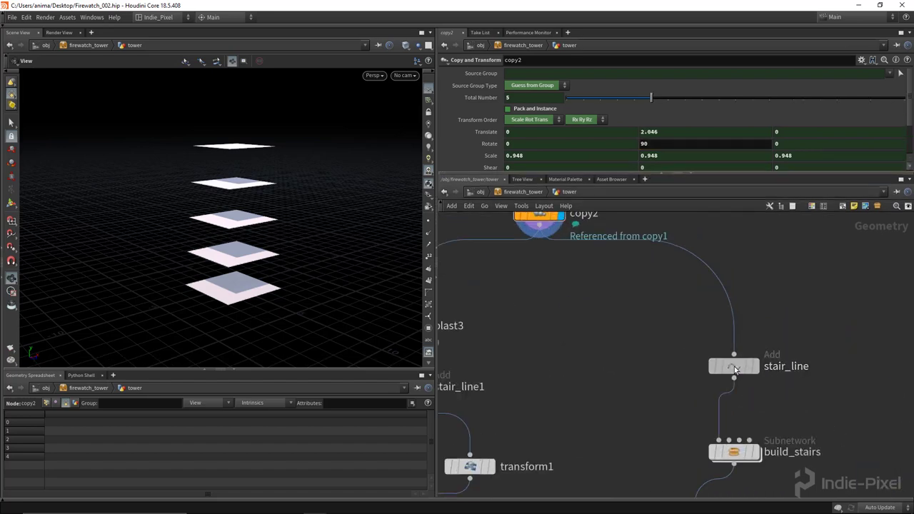
click(753, 367)
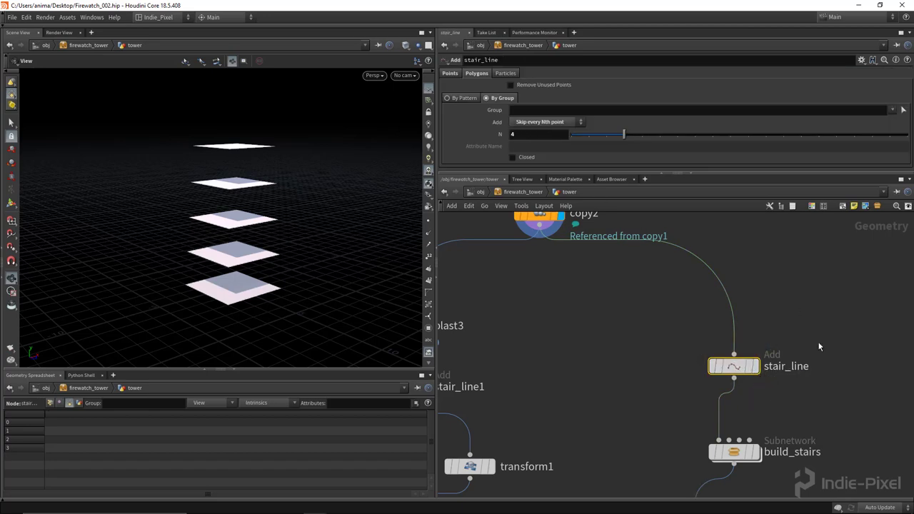
click(755, 367)
mouse_move(208, 225)
mouse_down()
mouse_move(262, 235)
mouse_move(330, 227)
mouse_move(157, 219)
mouse_move(220, 230)
mouse_up()
- Display the build_stairs subnetwork and examine the generated staircase
scroll(639, 383, down, 5)
scroll(700, 343, up, 5)
click(703, 345)
click(704, 344)
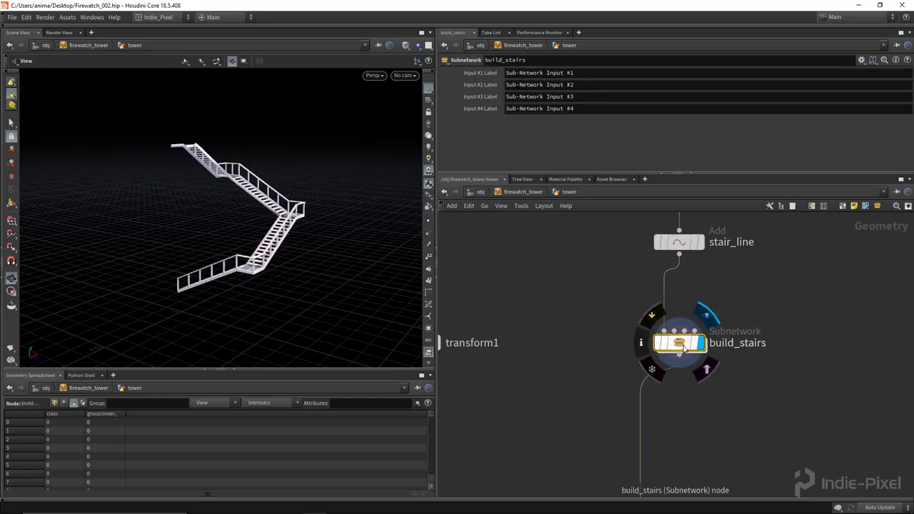
drag(286, 212, 285, 193)
scroll(678, 343, up, 3)
- Open the build_stairs subnetwork and display its blast1 node to view the isolated stair path
double_click(678, 344)
drag(357, 223, 336, 230)
scroll(669, 299, up, 8)
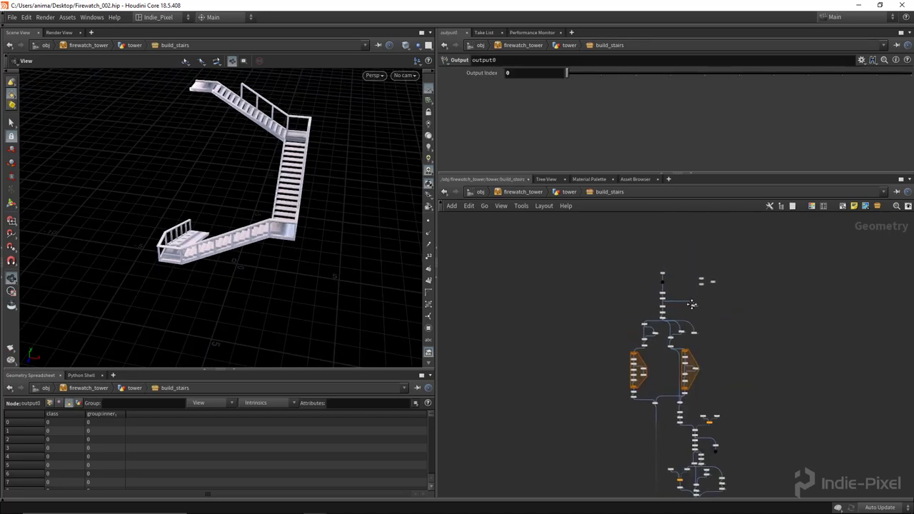
click(655, 295)
drag(229, 227, 268, 214)
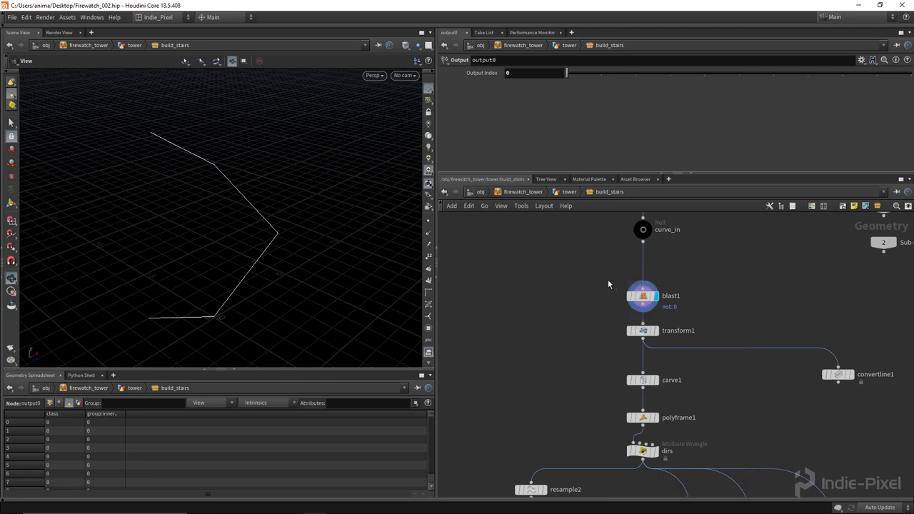
- Set blast1's group to 2 and display the subnetwork's output0 node to view the resulting stairs
click(636, 302)
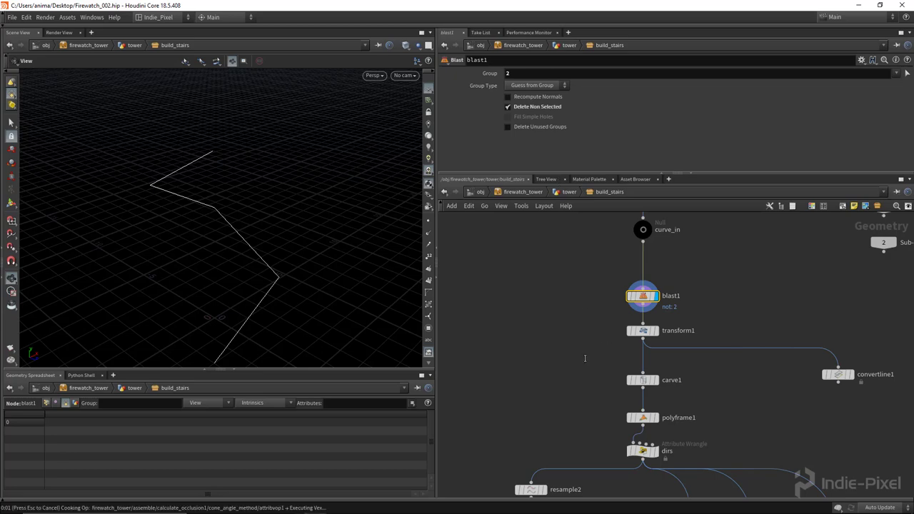
scroll(585, 358, down, 8)
scroll(595, 378, up, 8)
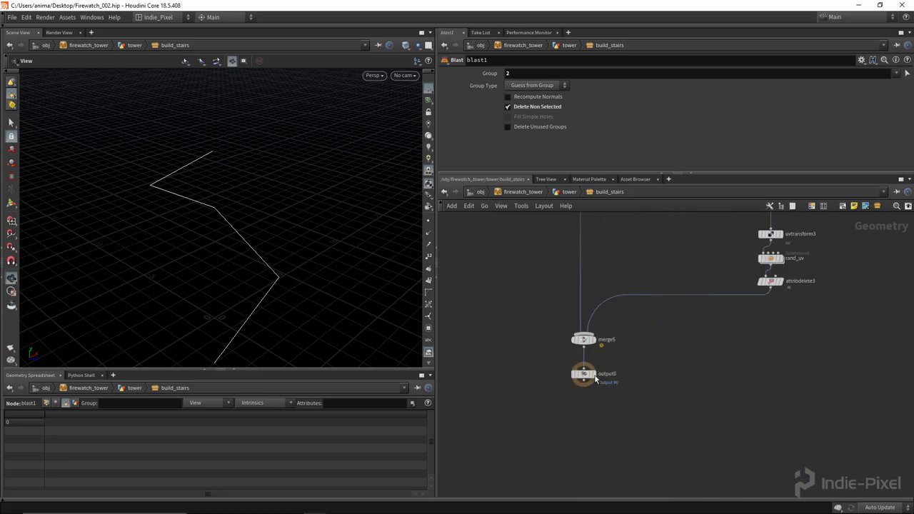
click(592, 373)
drag(300, 257, 236, 250)
scroll(643, 357, down, 5)
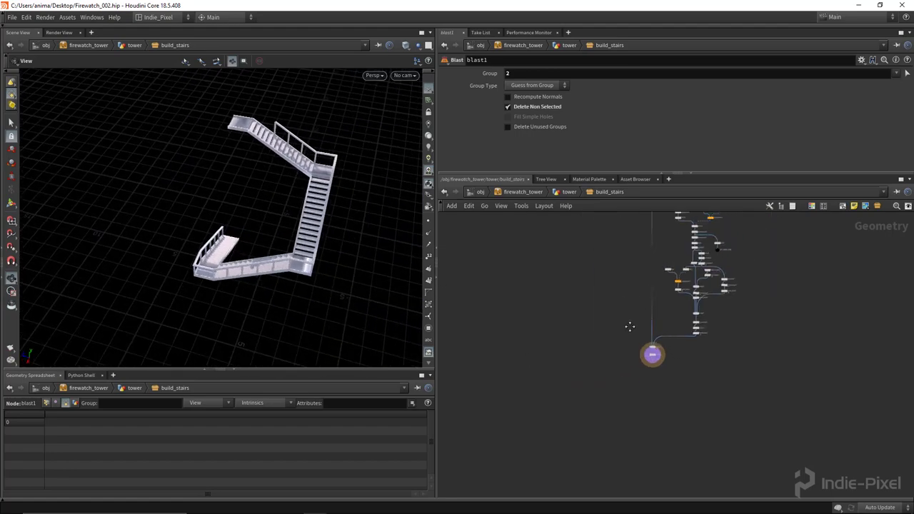
- Select all nodes of the build_stairs network to show its extent and examine the staircase up close
key(h)
drag(580, 255, 723, 497)
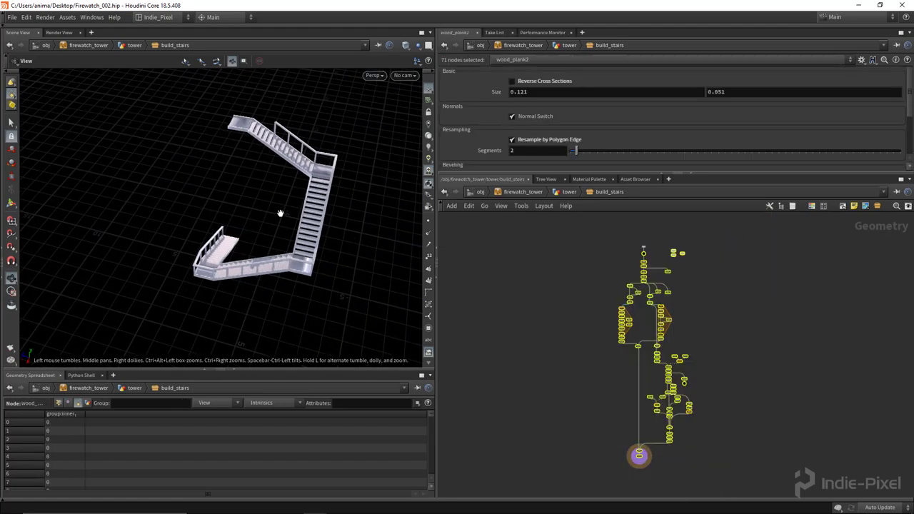
right_drag(289, 237, 361, 250)
drag(324, 252, 301, 250)
- Return to the tower network and display its output0 node to examine the complete tower frame with stairs
key(u)
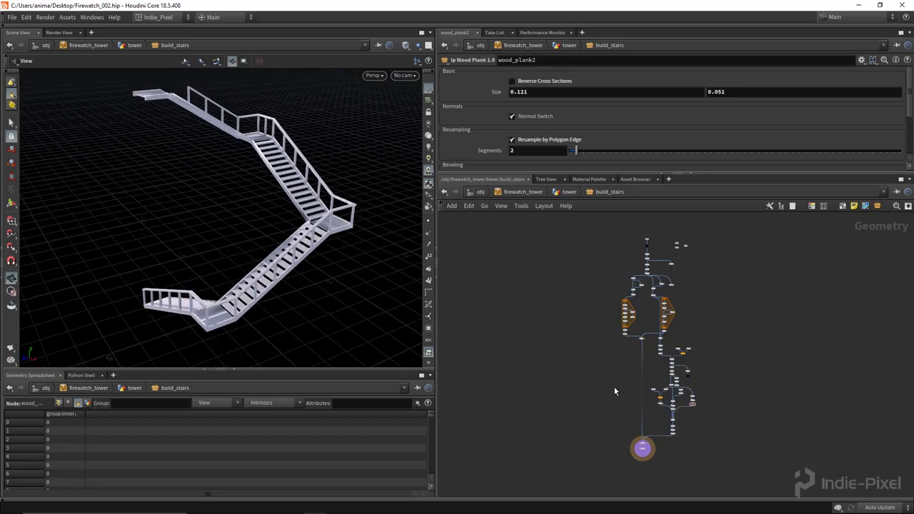
scroll(689, 394, down, 5)
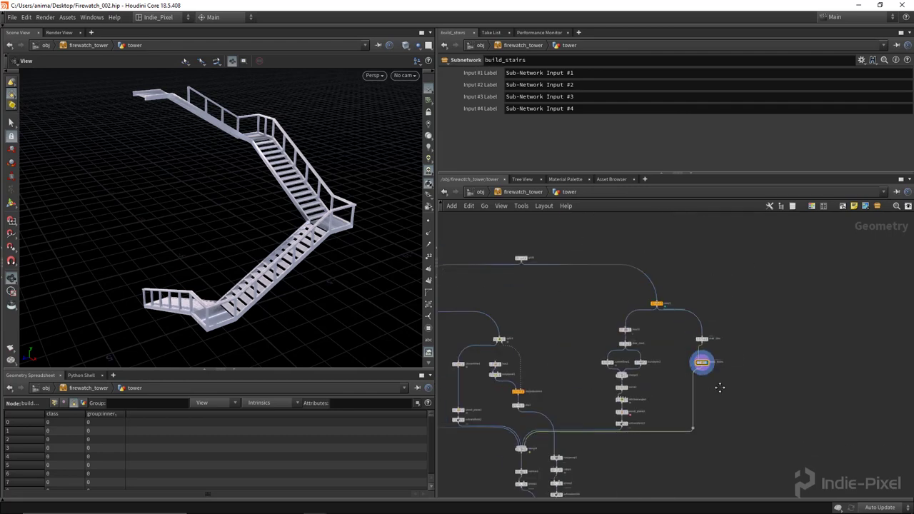
scroll(660, 409, up, 8)
mouse_move(616, 428)
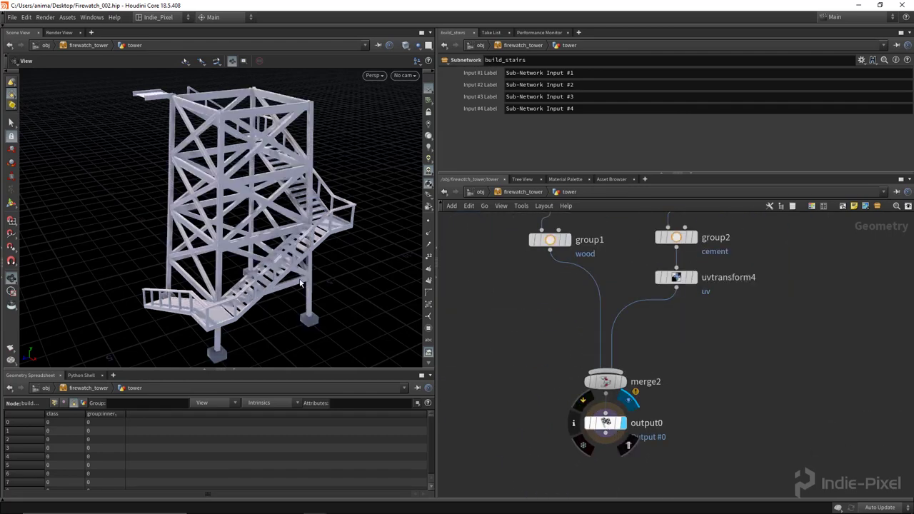
drag(214, 243, 302, 245)
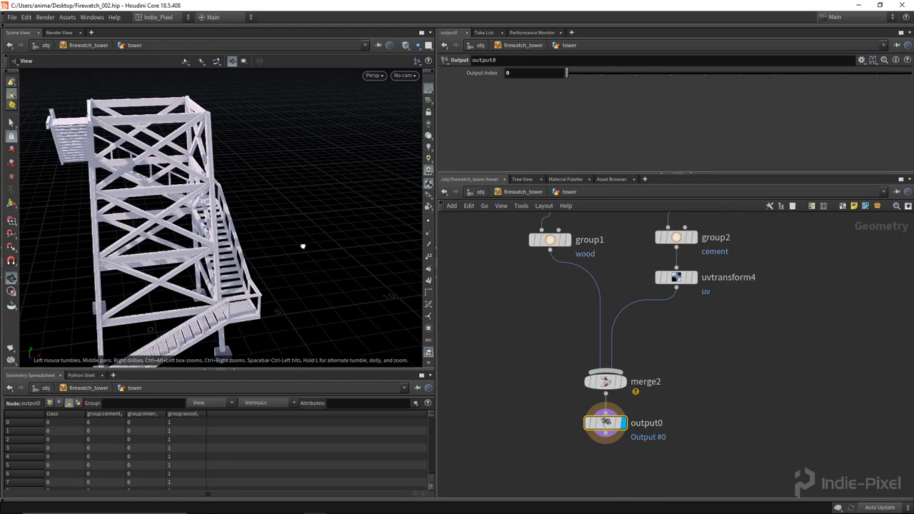
right_drag(302, 245, 265, 249)
drag(265, 249, 220, 276)
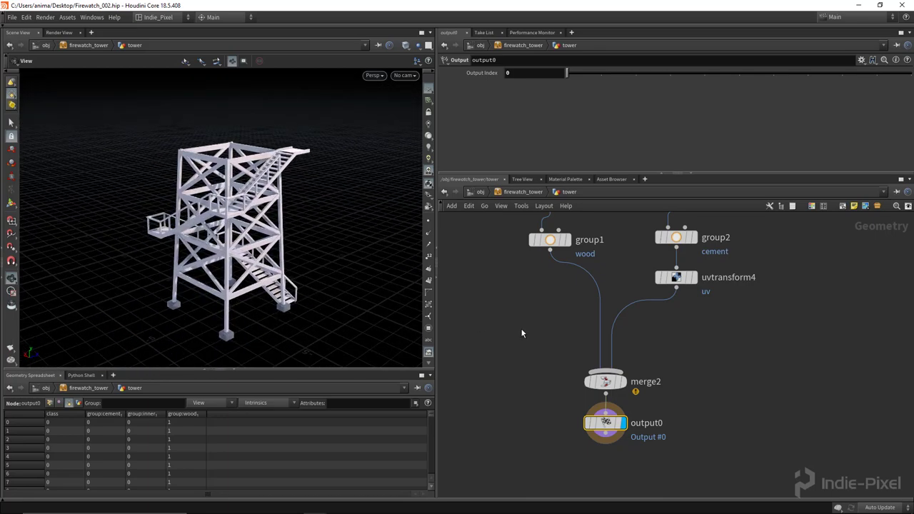
- Return to the firewatch_tower network and examine the textured house, balcony and roof from different angles
key(u)
scroll(225, 158, up, 5)
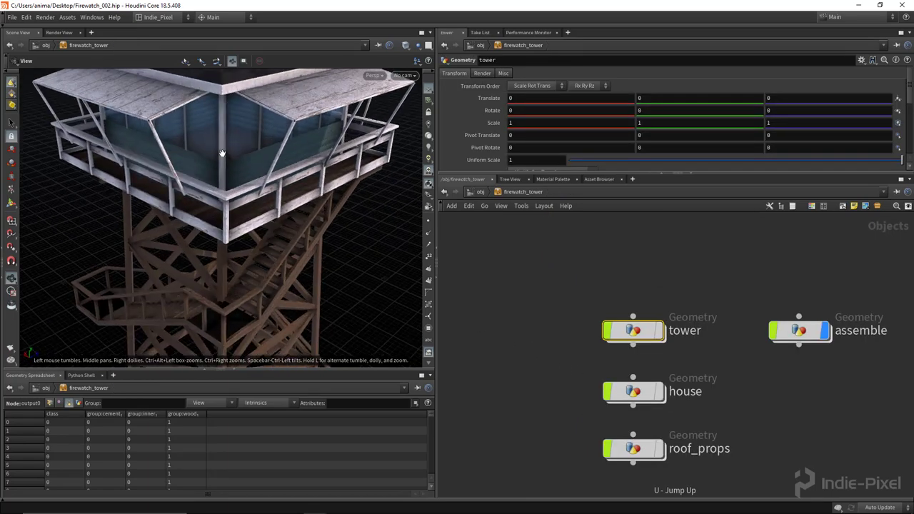
right_drag(237, 159, 155, 169)
drag(155, 169, 150, 124)
right_drag(149, 124, 317, 141)
drag(315, 141, 177, 176)
- Open the house geometry network and examine the node branches leading to OUT_PLATFORM
double_click(634, 392)
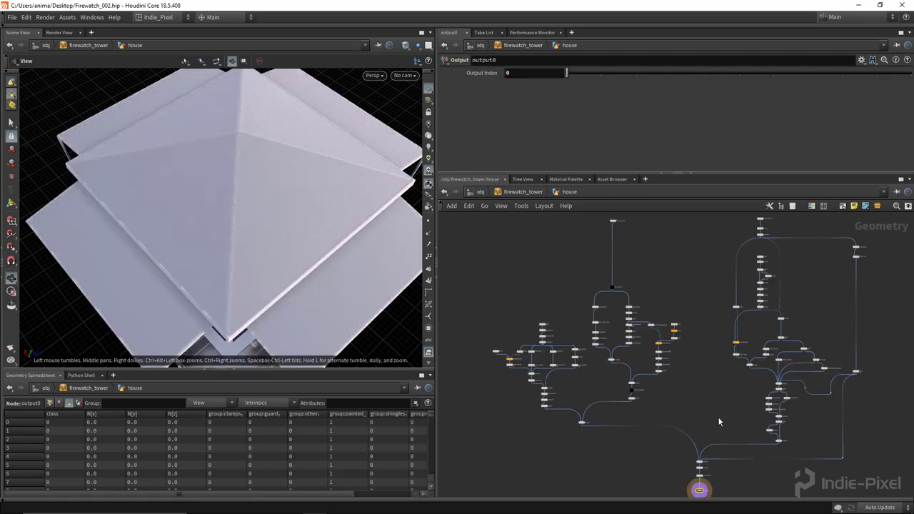
scroll(714, 391, up, 5)
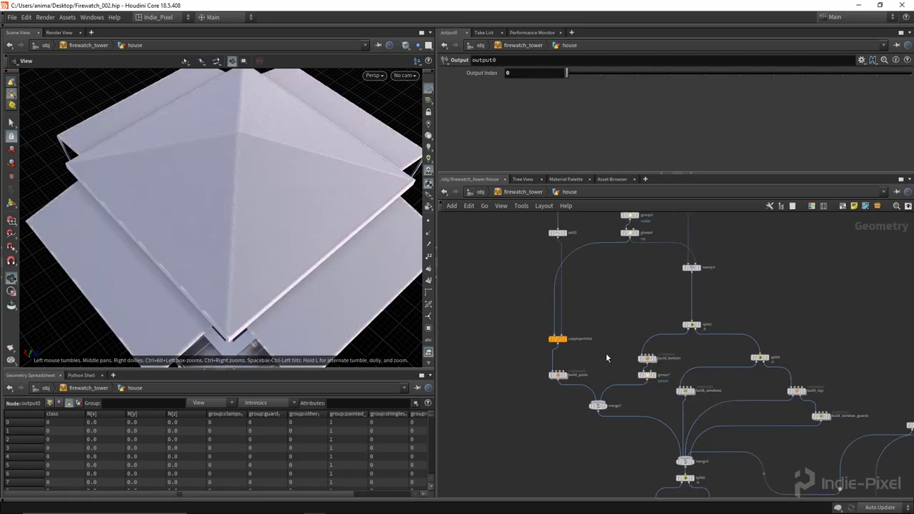
middle_drag(614, 310, 731, 370)
middle_drag(686, 402, 815, 339)
middle_drag(623, 434, 694, 384)
middle_drag(669, 424, 554, 389)
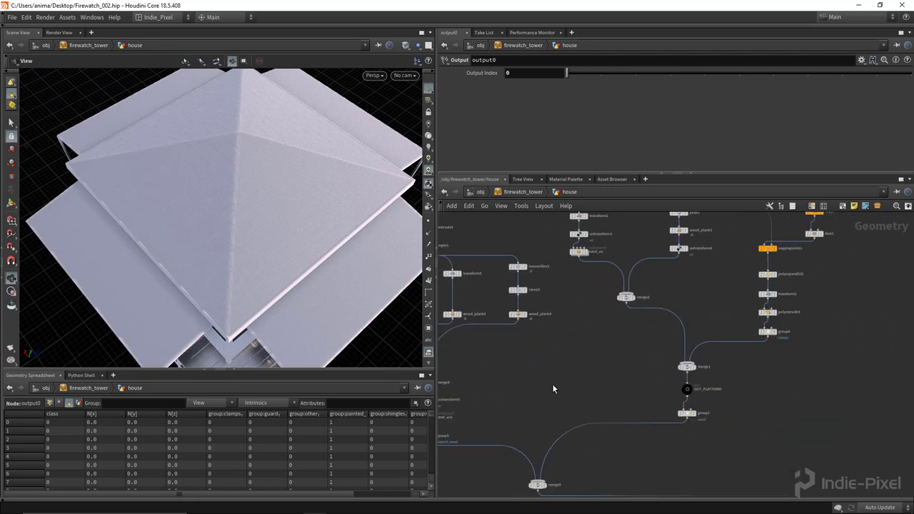
middle_drag(608, 357, 592, 406)
scroll(592, 406, down, 2)
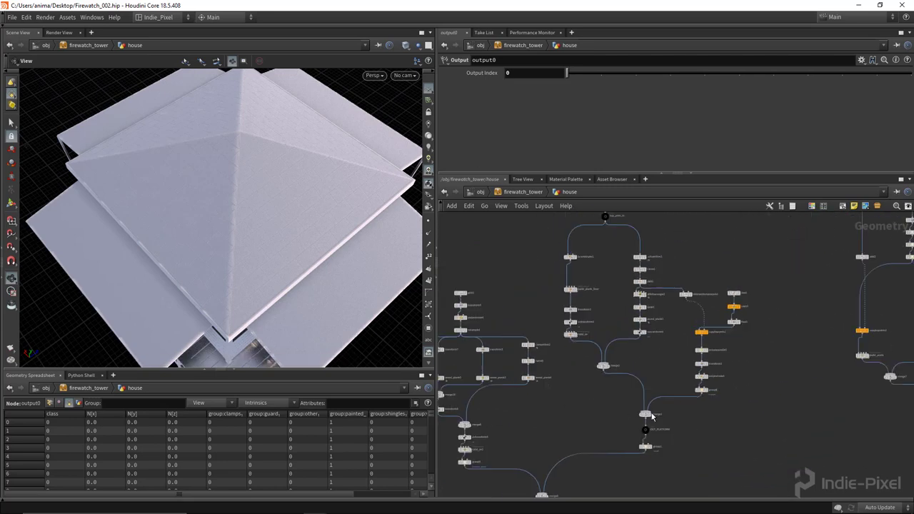
- Examine the house branch running from line2 through the bottom and middle groups, and locate the build_roof subnetwork
middle_drag(744, 411, 722, 443)
scroll(726, 438, down, 3)
middle_drag(697, 312, 602, 364)
scroll(784, 363, up, 5)
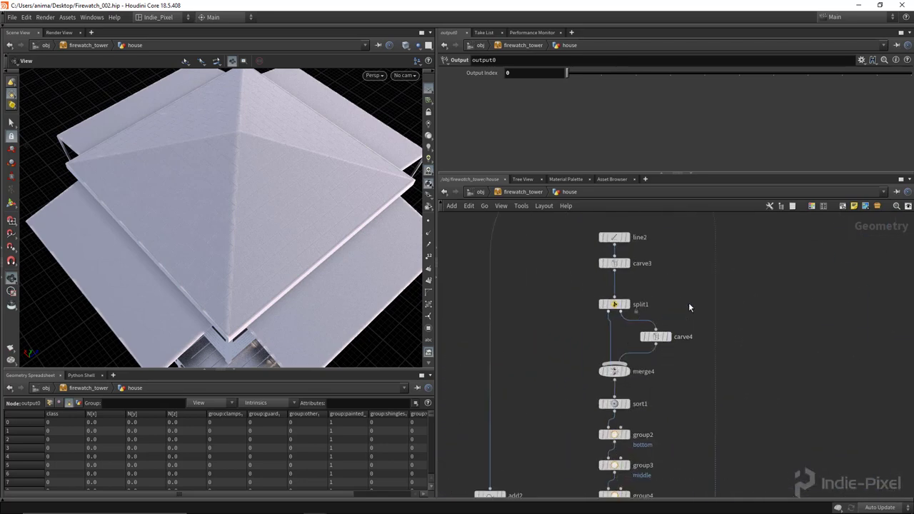
scroll(749, 365, down, 1)
scroll(826, 317, up, 6)
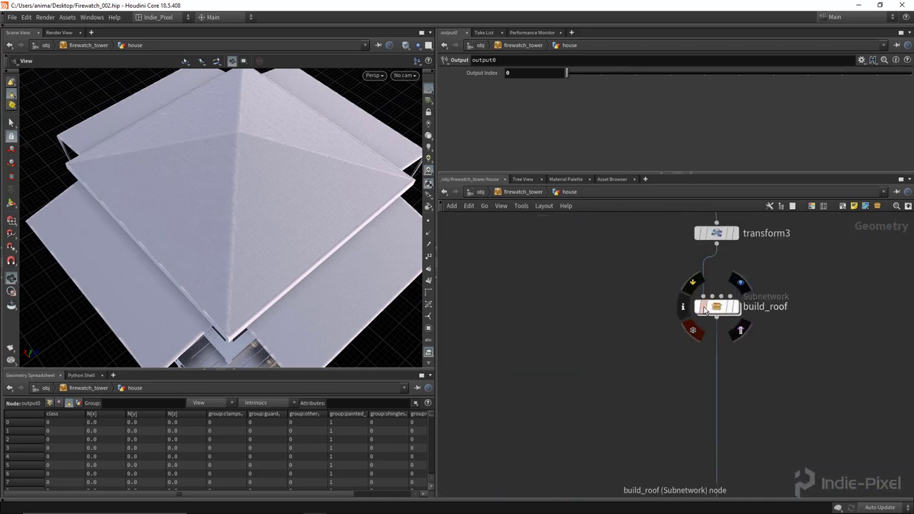
- Open the build_roof subnetwork and display its polyextrude5 node to examine the base roof slab
double_click(711, 309)
drag(277, 171, 244, 211)
scroll(243, 211, up, 2)
scroll(673, 269, up, 6)
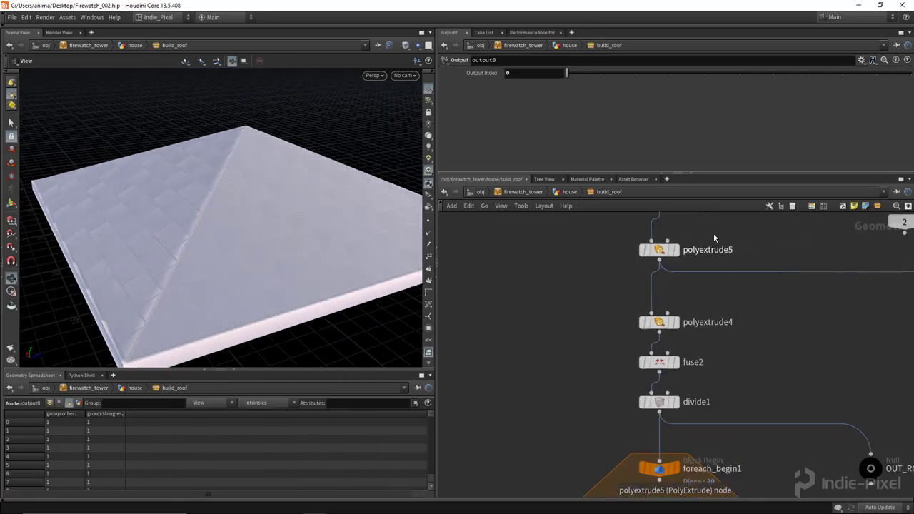
scroll(673, 272, down, 2)
click(664, 275)
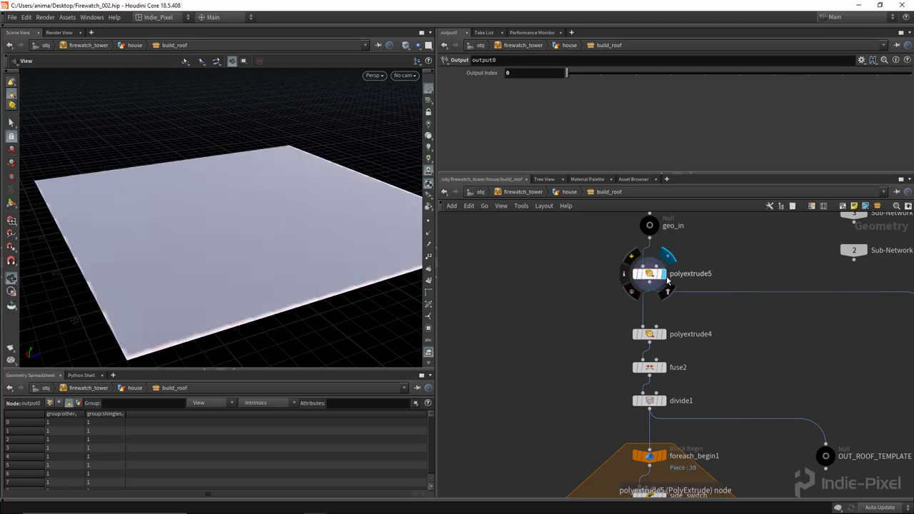
- Display polyextrude4, fuse2 and divide1 in turn and examine divide1's Bricker Polygons size settings
drag(355, 253, 258, 196)
click(665, 343)
click(654, 369)
middle_drag(693, 375, 684, 316)
click(655, 342)
click(642, 343)
drag(258, 207, 200, 214)
scroll(710, 121, down, 3)
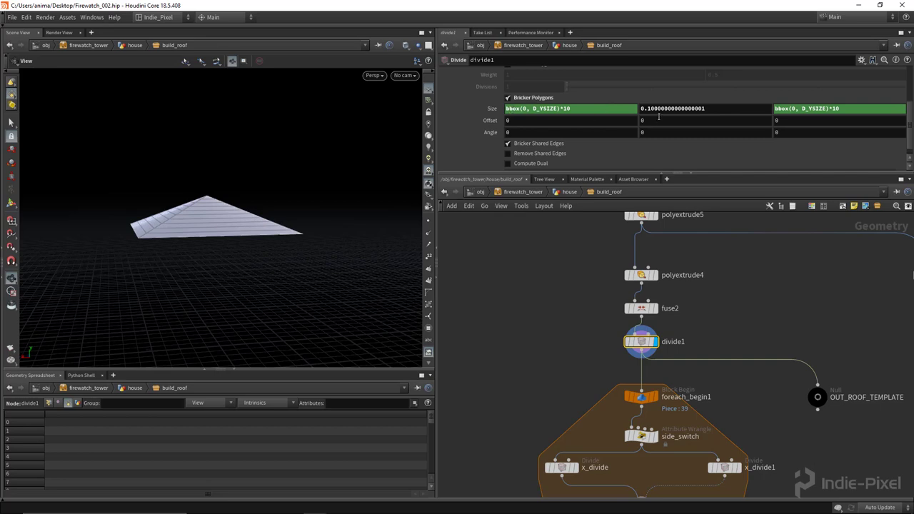
scroll(198, 207, up, 3)
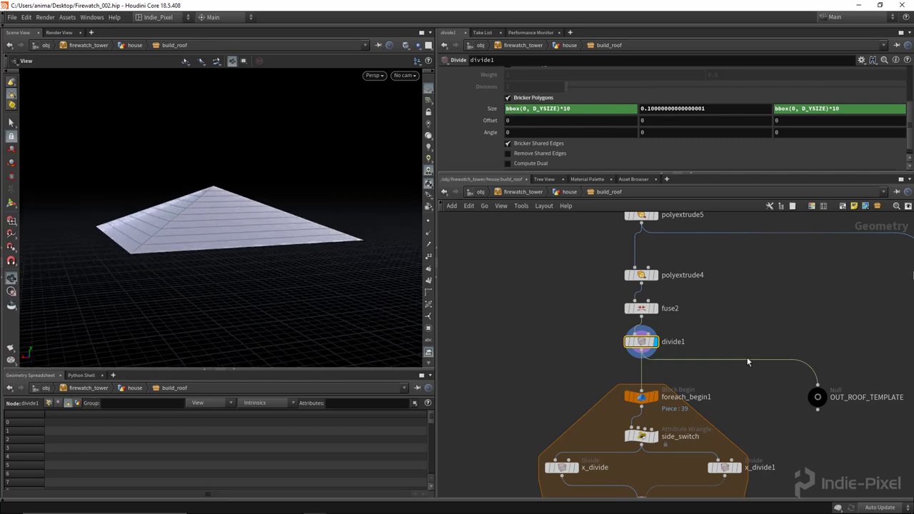
- Select the side_switch attribute wrangle inside the foreach_begin1 loop and examine the loop's layout
scroll(747, 361, down, 5)
scroll(660, 368, up, 4)
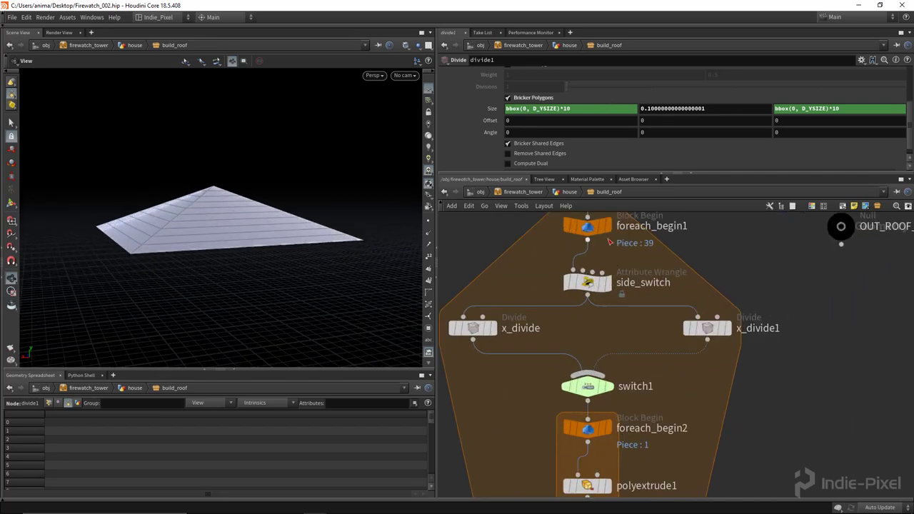
drag(238, 220, 275, 242)
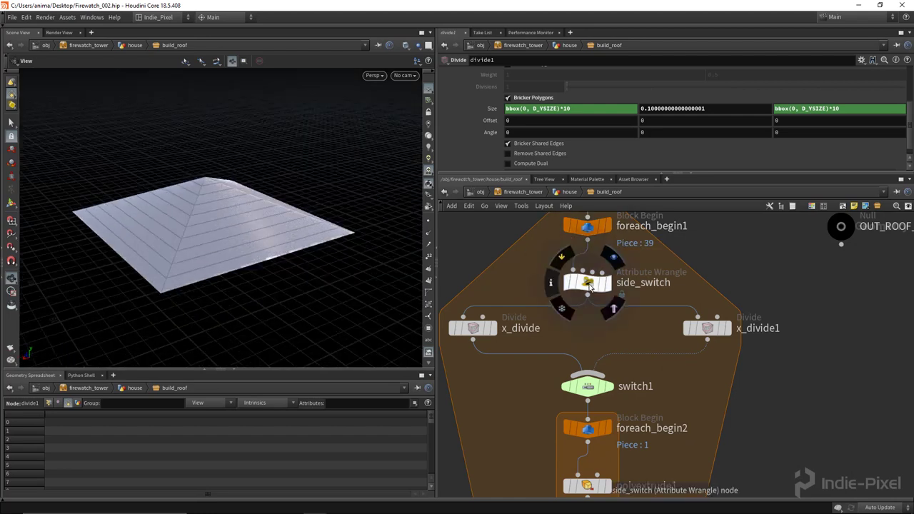
click(588, 284)
scroll(588, 286, down, 5)
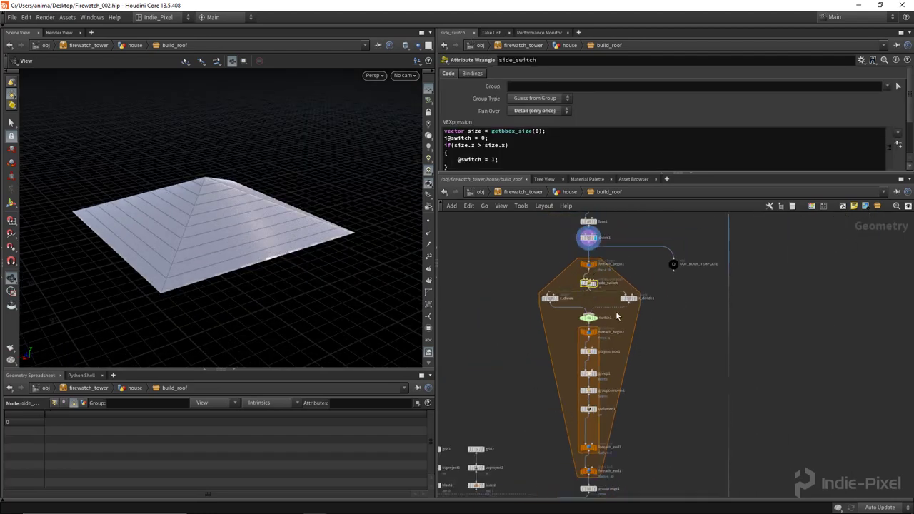
- Display the foreach_end1 node and examine the shingle pattern across the roof
scroll(589, 467, up, 5)
click(596, 470)
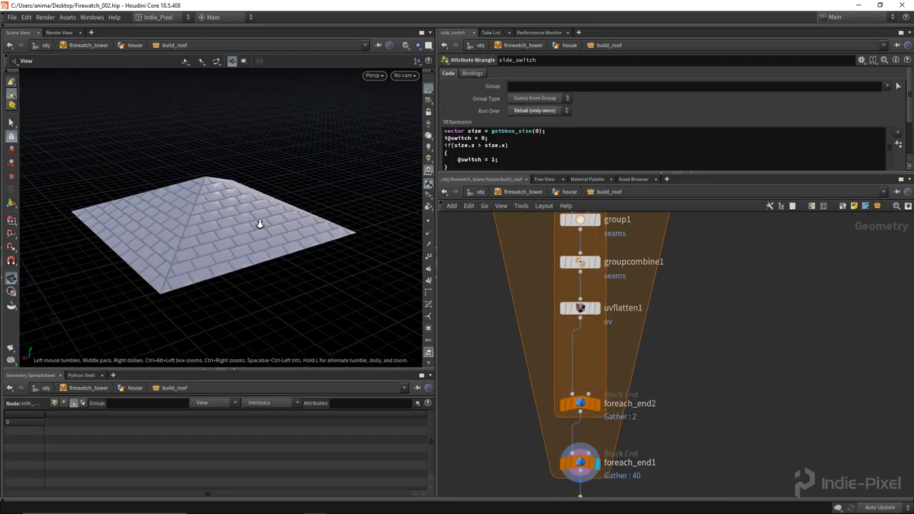
drag(259, 221, 245, 242)
scroll(629, 334, down, 3)
- Enlarge the parameter area to read side_switch's VEXpression and compare it with the roof's sides
middle_drag(635, 313, 647, 429)
scroll(604, 255, up, 6)
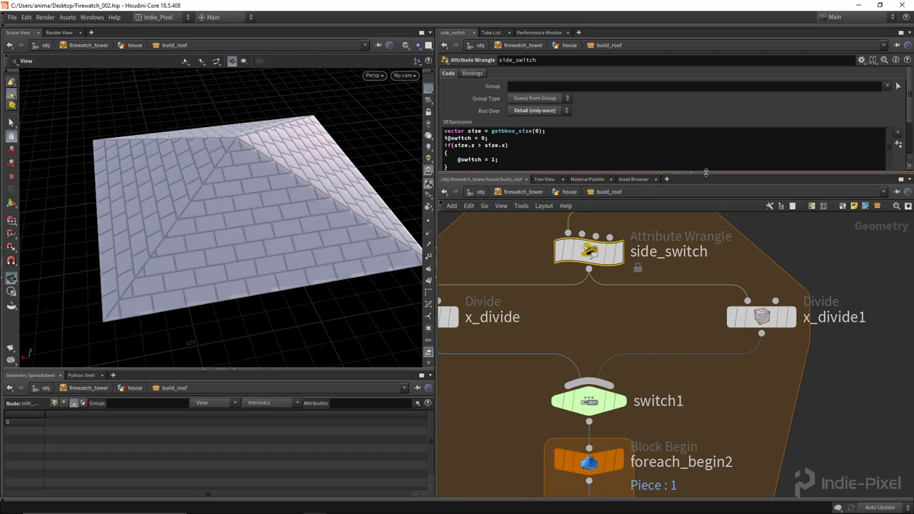
drag(706, 171, 699, 212)
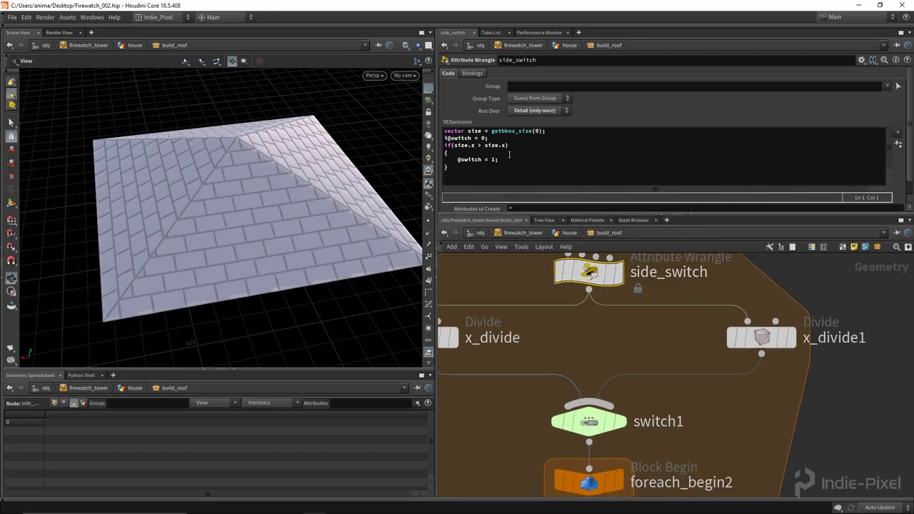
right_drag(247, 229, 179, 247)
drag(180, 247, 240, 286)
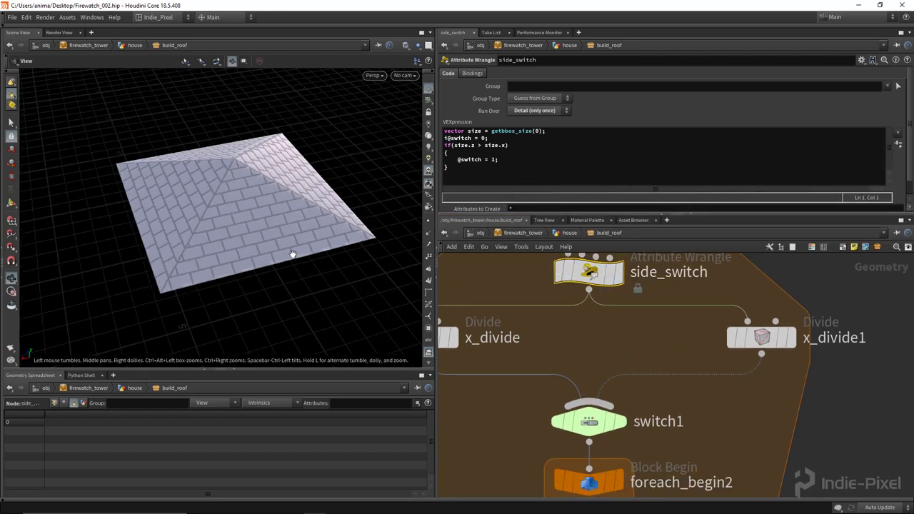
- Display side_switch, x_divide, x_divide1 and switch1 in turn to examine how a single roof piece is divided
click(618, 272)
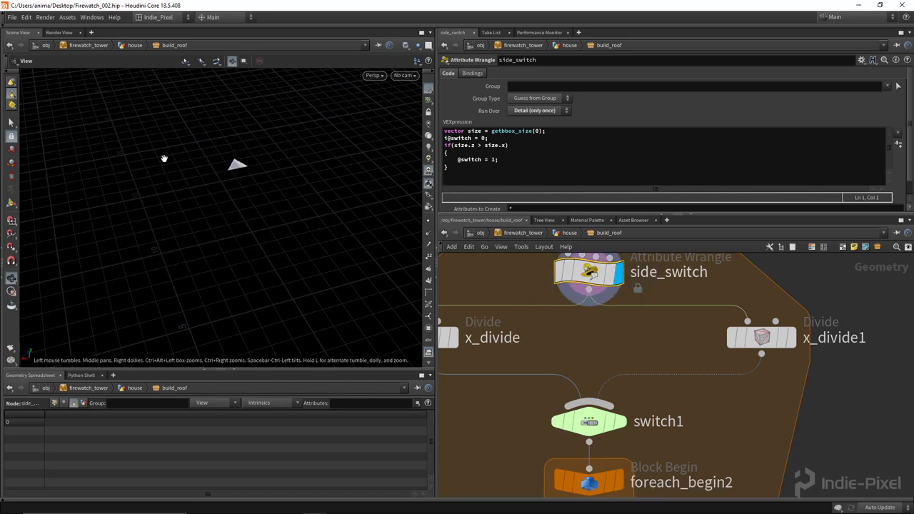
drag(163, 158, 197, 167)
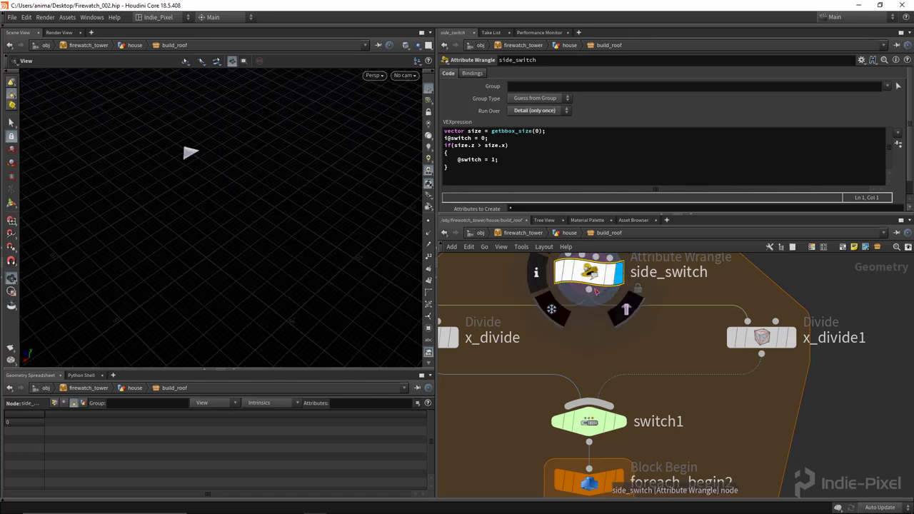
scroll(565, 345, down, 3)
right_drag(198, 155, 394, 152)
drag(197, 155, 146, 164)
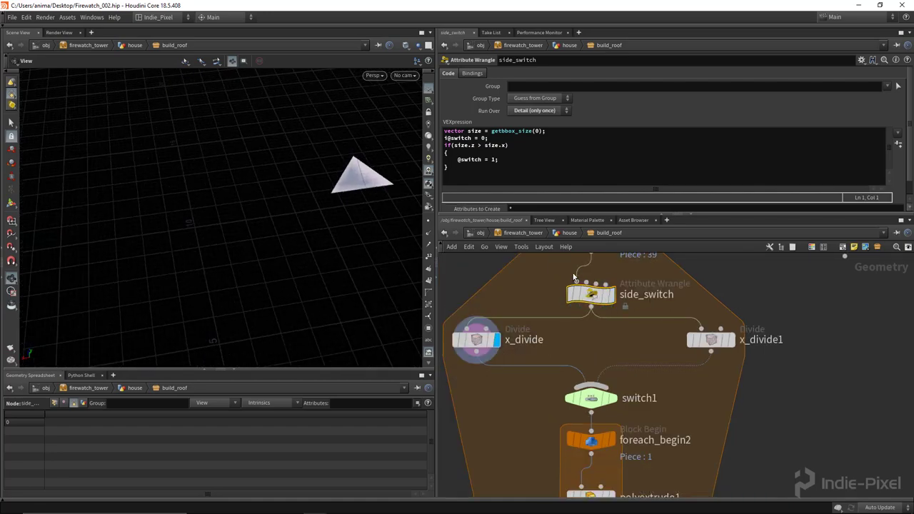
click(734, 341)
click(611, 399)
- Display and select the grouprange1 node to examine its range settings and the shingles in the "other" group
scroll(664, 444, down, 5)
middle_drag(673, 452, 645, 346)
scroll(629, 477, up, 6)
click(584, 442)
right_drag(225, 240, 160, 236)
drag(350, 250, 125, 196)
click(562, 443)
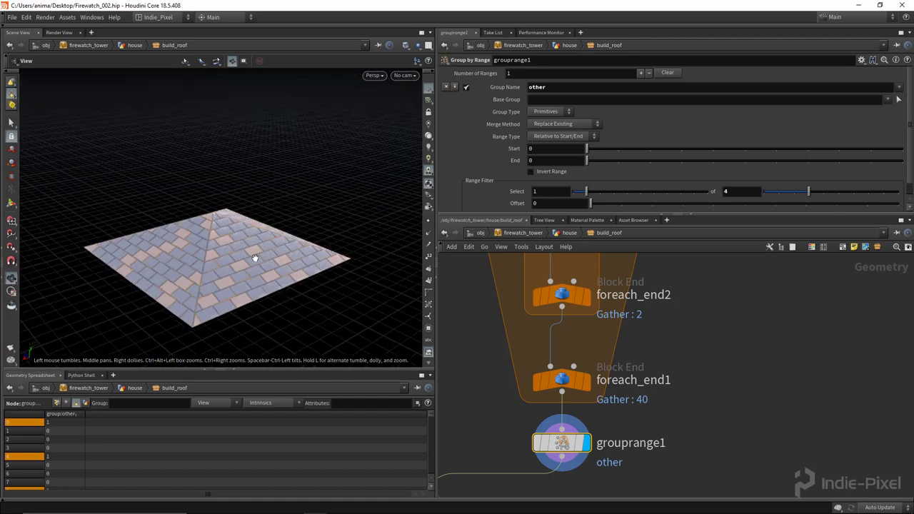
mouse_move(248, 260)
mouse_down()
mouse_move(179, 261)
mouse_move(257, 261)
mouse_move(240, 267)
mouse_up()
- Display the finished roof at output0 and return to the house network to view it on the house
scroll(690, 393, down, 5)
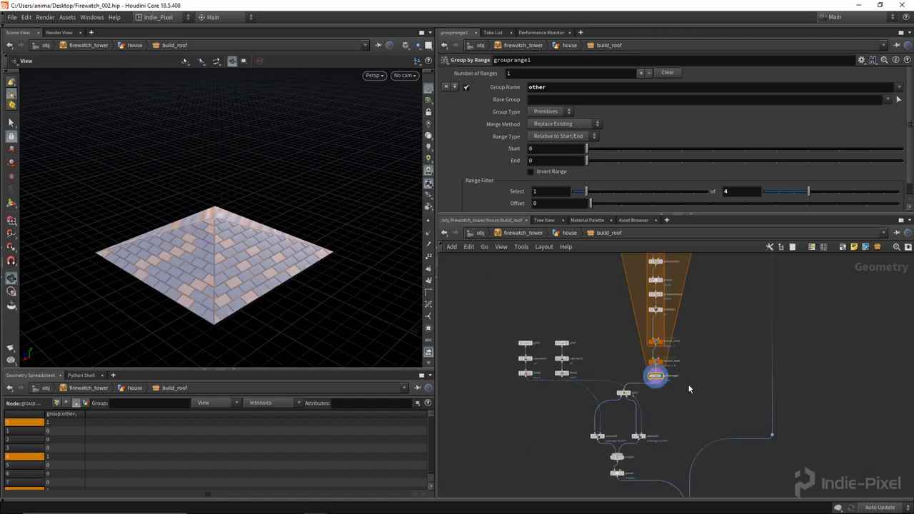
scroll(671, 393, up, 10)
click(663, 389)
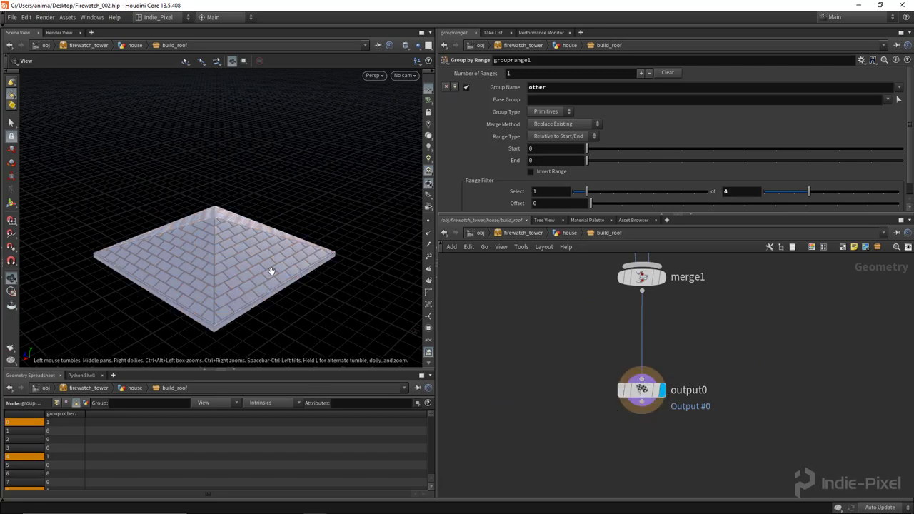
key(u)
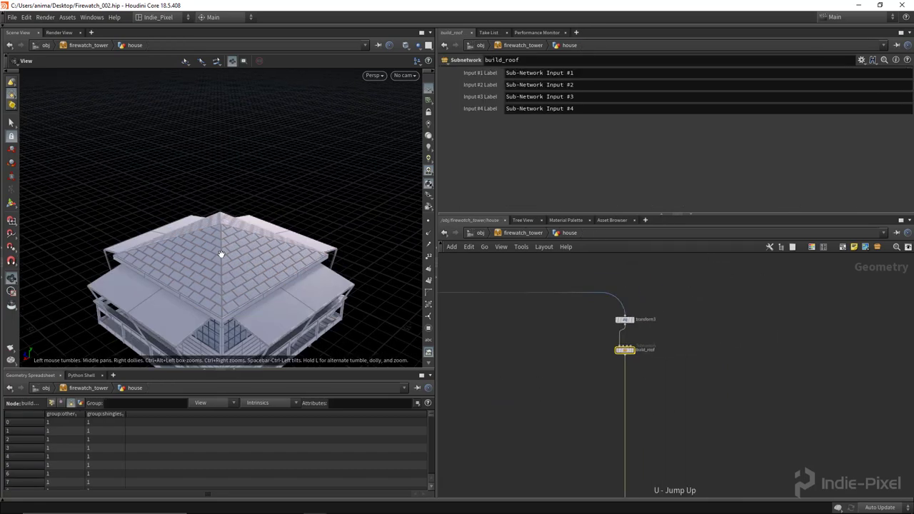
drag(215, 255, 346, 240)
- Examine the house branches for the windows, top, window guards, bottom and posts that lead into merge3
scroll(586, 380, down, 6)
middle_drag(576, 488, 686, 354)
scroll(686, 354, up, 4)
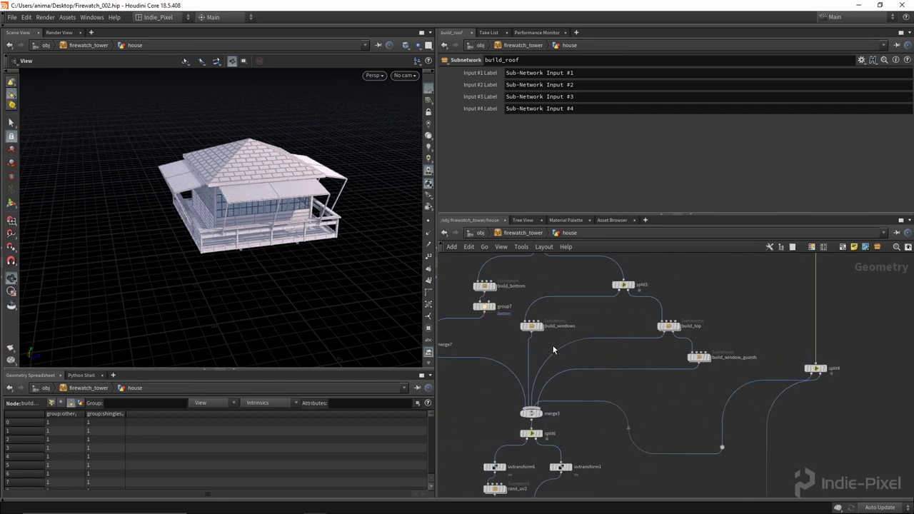
drag(343, 271, 386, 282)
middle_drag(589, 370, 681, 369)
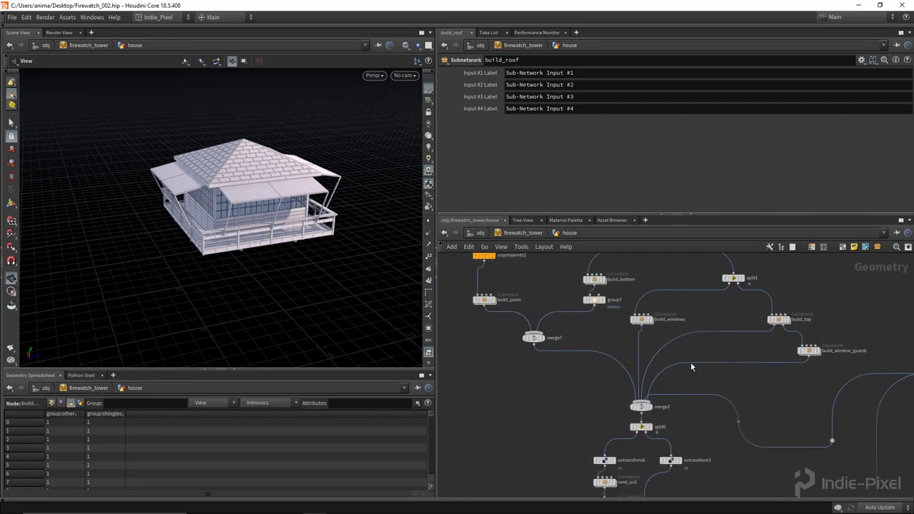
middle_drag(579, 353, 683, 338)
scroll(630, 349, down, 4)
middle_drag(500, 372, 673, 367)
scroll(613, 345, up, 5)
- Find the wood_plank1 node between peak1 and uvtransform4 and open its parameters
scroll(649, 340, up, 2)
middle_drag(634, 331, 675, 430)
scroll(675, 430, down, 2)
middle_drag(621, 329, 620, 370)
scroll(620, 375, up, 5)
click(621, 363)
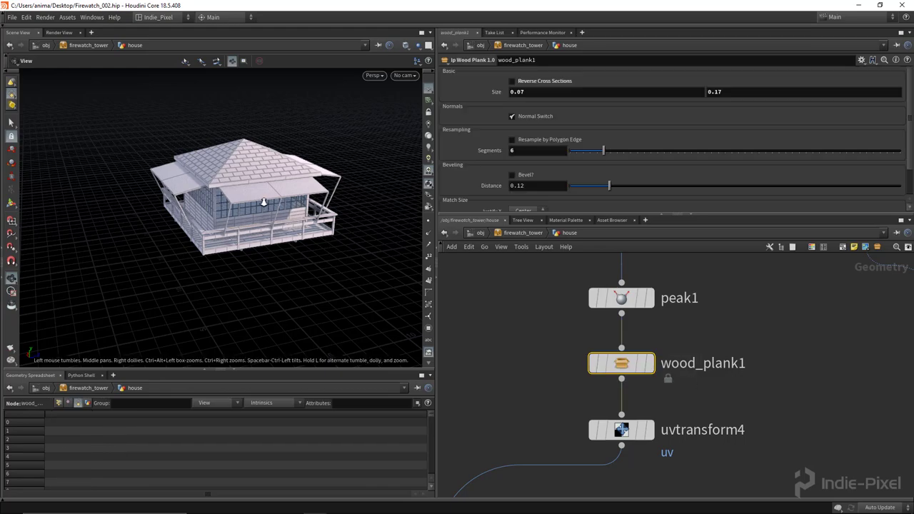
- Examine the house's balcony railing and wood planks from close up and from a distance
mouse_move(264, 202)
mouse_down()
mouse_move(300, 187)
mouse_move(326, 204)
mouse_move(267, 198)
mouse_move(280, 205)
mouse_up()
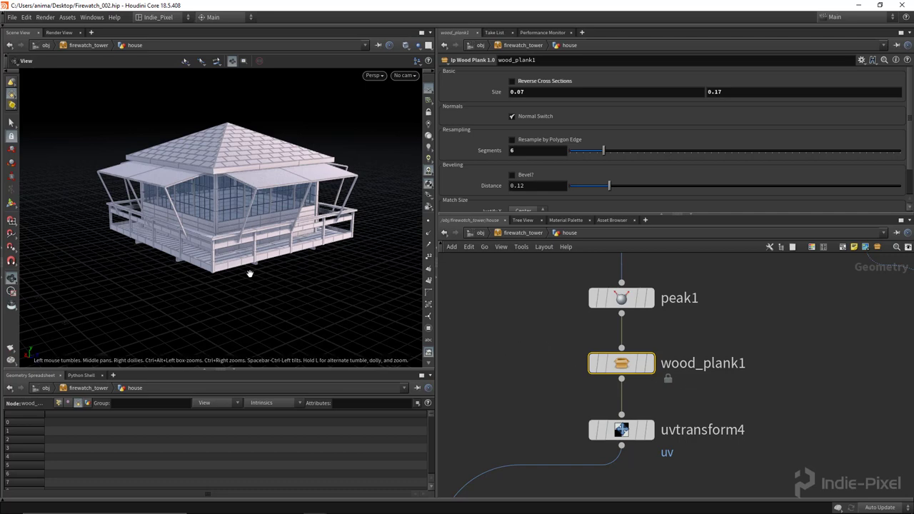
scroll(245, 272, up, 5)
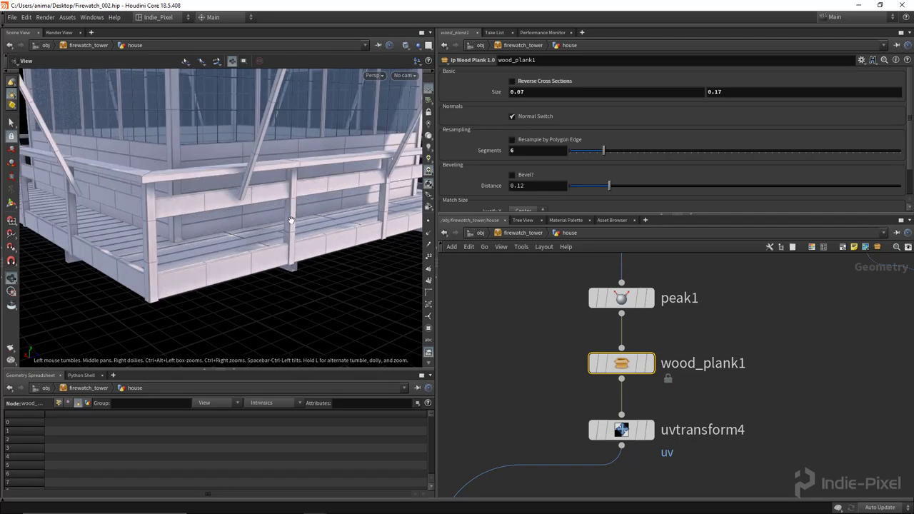
scroll(243, 212, down, 6)
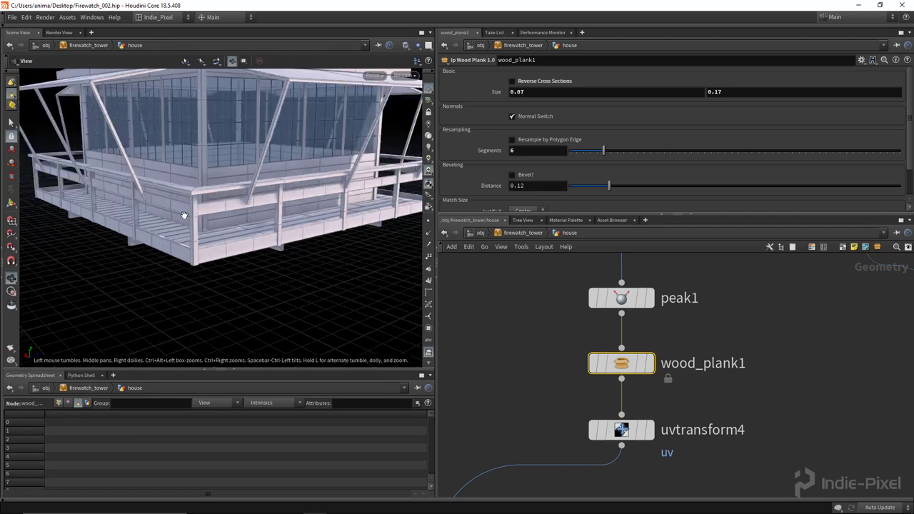
drag(245, 179, 239, 231)
scroll(214, 228, down, 1)
- Examine the house's UV layout in the UV view and switch back to the perspective view
key(space+5)
right_drag(247, 267, 150, 264)
middle_drag(150, 263, 223, 249)
right_drag(285, 260, 230, 259)
key(space+1)
drag(212, 238, 230, 240)
middle_drag(230, 240, 229, 271)
- Go back up to the firewatch_tower network and open the assemble geometry network
scroll(693, 351, down, 5)
middle_drag(707, 419, 670, 316)
scroll(670, 319, down, 5)
middle_drag(689, 391, 626, 267)
scroll(696, 385, up, 5)
key(u)
double_click(707, 311)
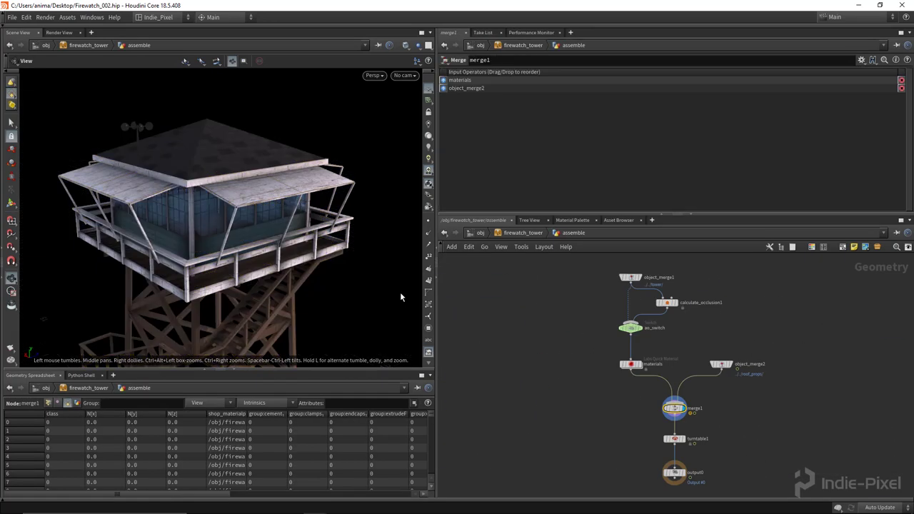
- Show the assembled tower's UVs in the UV view and examine how they are laid out on the texture sheet
key(space+5)
scroll(266, 246, up, 8)
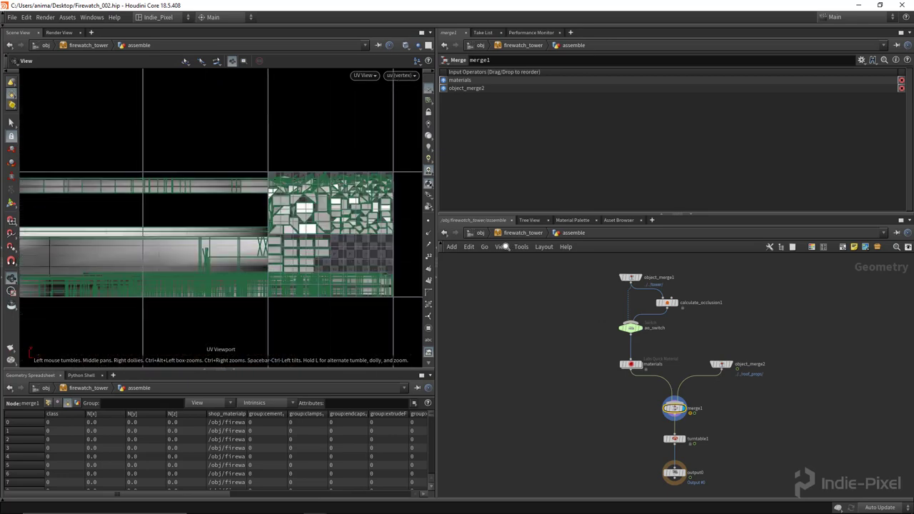
scroll(250, 214, down, 1)
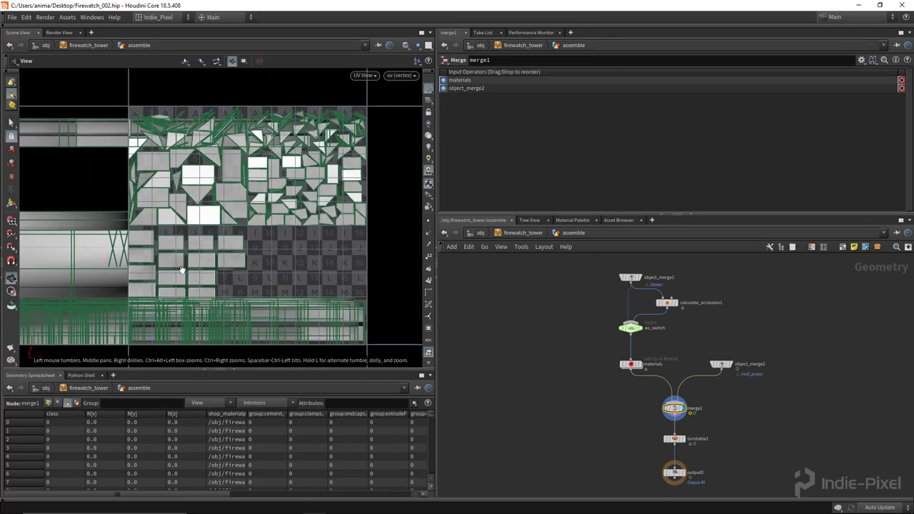
scroll(186, 284, down, 6)
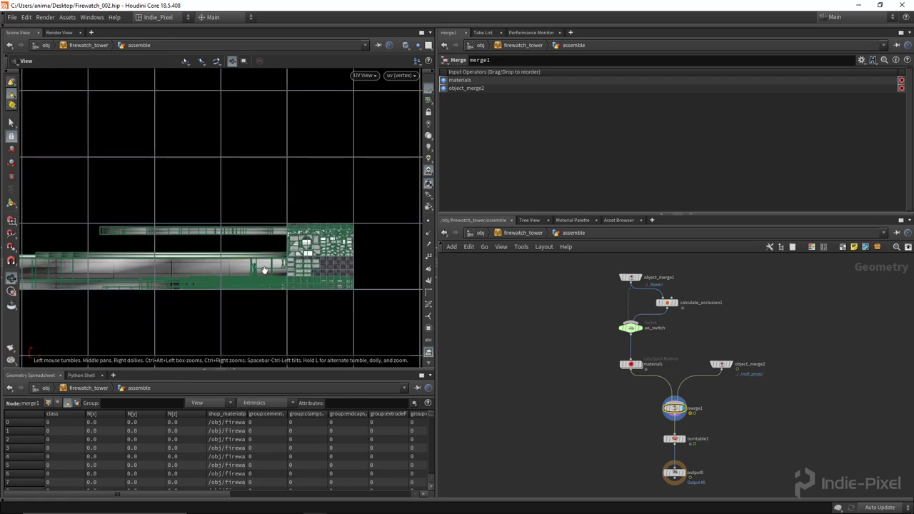
scroll(232, 275, down, 2)
- Switch to Quixel Mixer, examine the Wood_Sheet_002 teal and white wood plane, and maximize the window
mouse_move(422, 509)
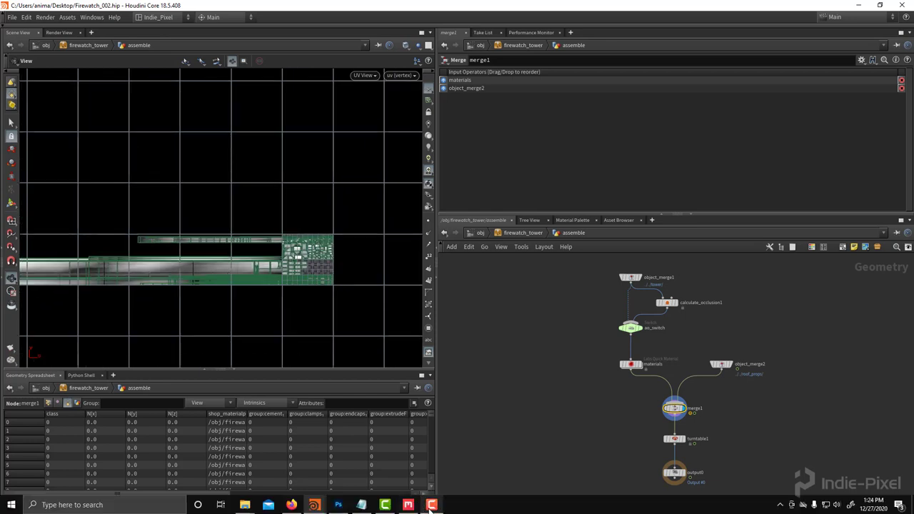
click(394, 461)
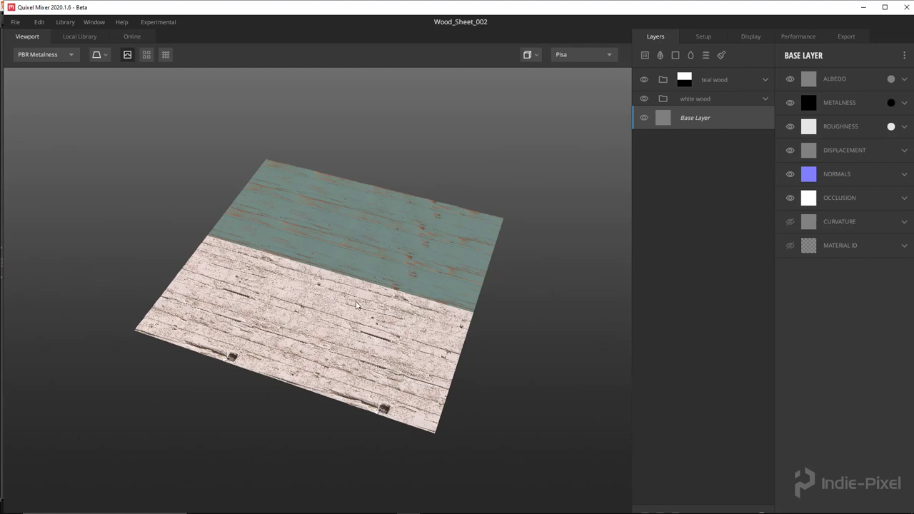
drag(355, 305, 375, 228)
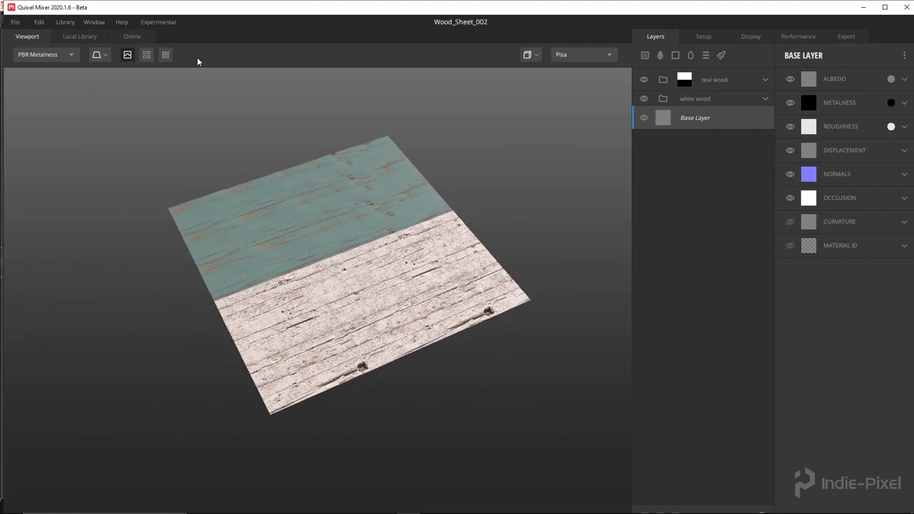
double_click(366, 13)
- Select the teal wood layer's mask, expand its Position Gradient settings and set the range start to 0.857
click(682, 78)
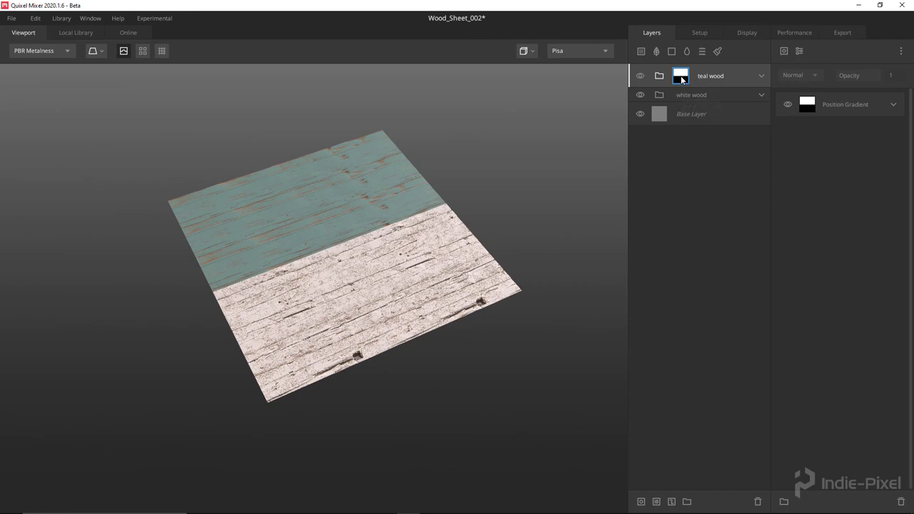
click(893, 104)
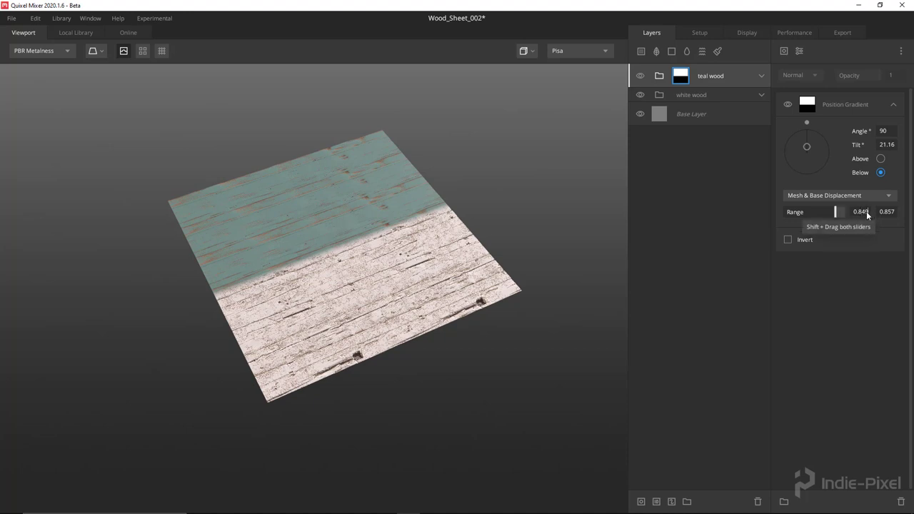
drag(835, 214, 836, 217)
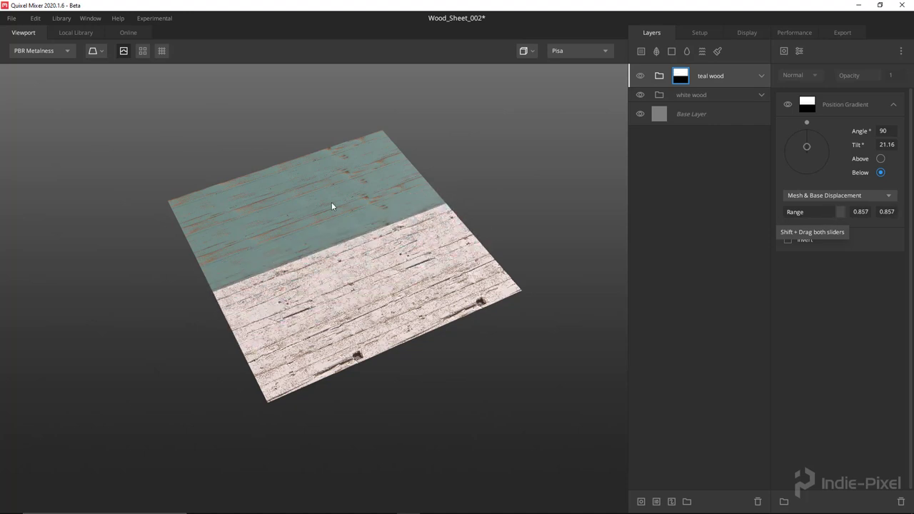
- Open the Accessory_Sheet_001 mix from the Firewatch project without saving the current changes and inspect its texture plane
click(11, 19)
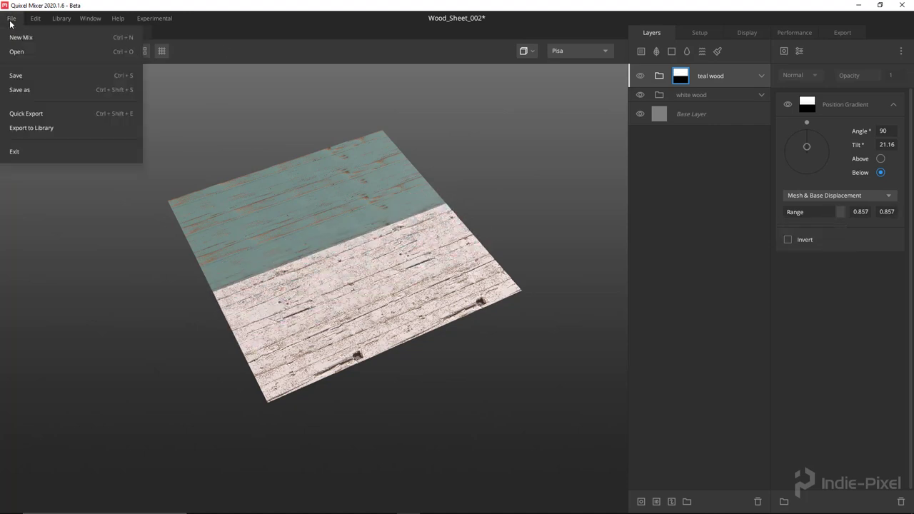
click(21, 51)
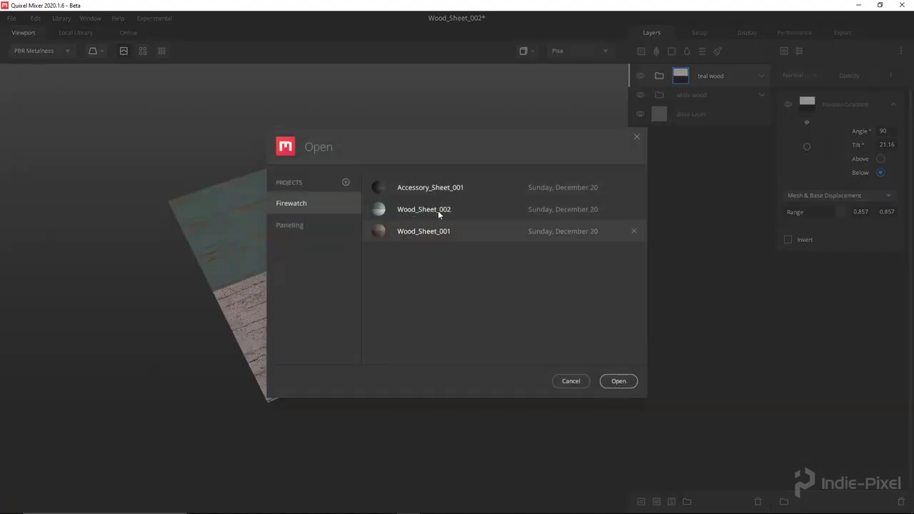
double_click(429, 190)
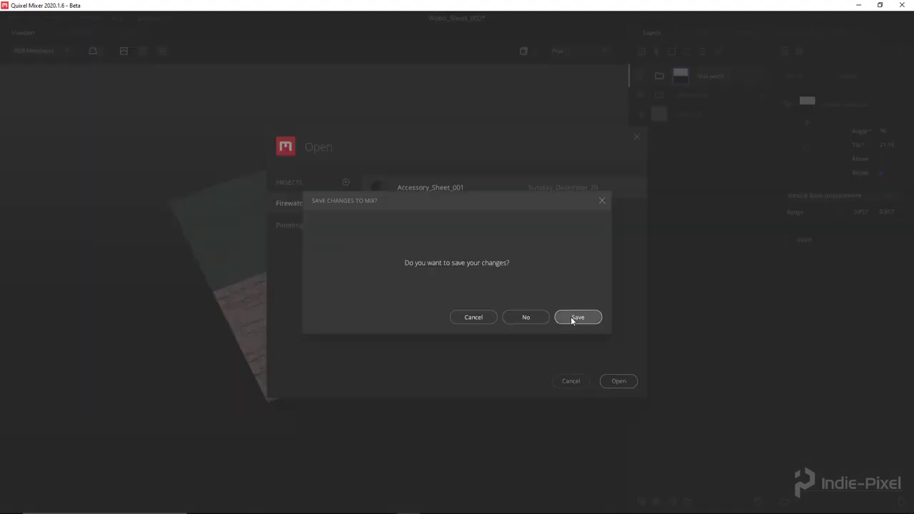
click(524, 319)
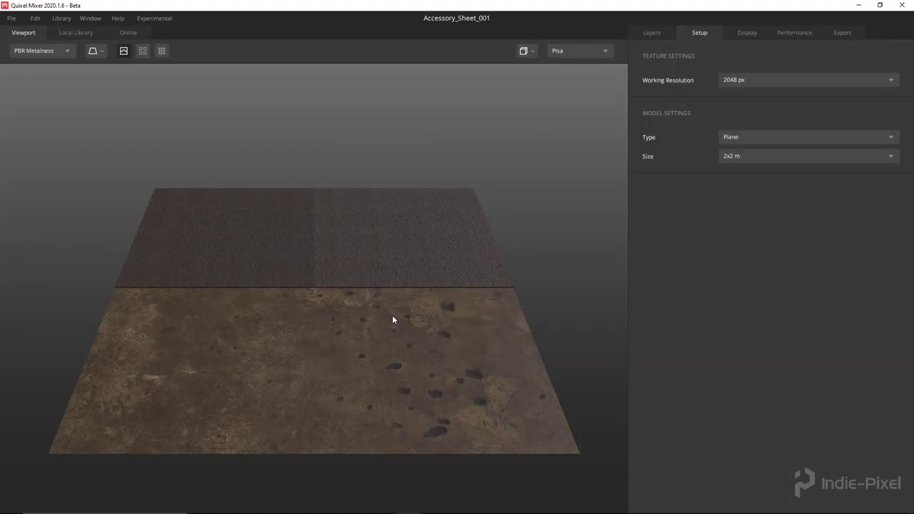
mouse_move(392, 319)
mouse_down()
mouse_move(351, 320)
mouse_move(210, 272)
mouse_move(280, 381)
mouse_move(298, 343)
mouse_move(272, 337)
mouse_up()
middle_drag(272, 337, 294, 325)
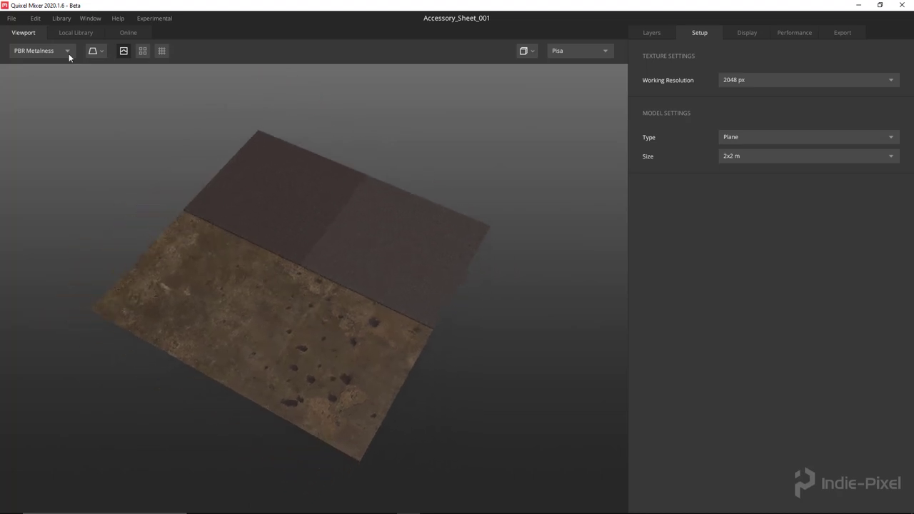
- Open the Wood_Sheet_001 mix and inspect its light and dark wood halves
click(11, 18)
click(26, 52)
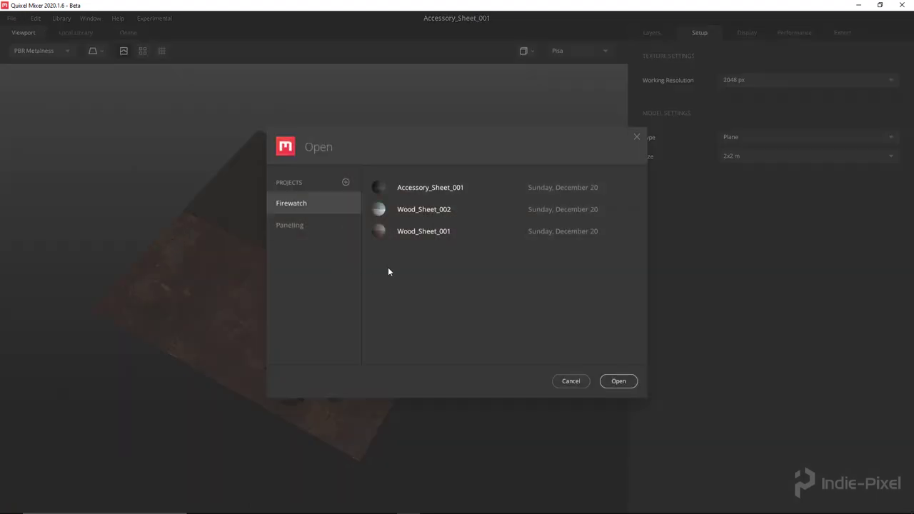
click(422, 231)
click(617, 381)
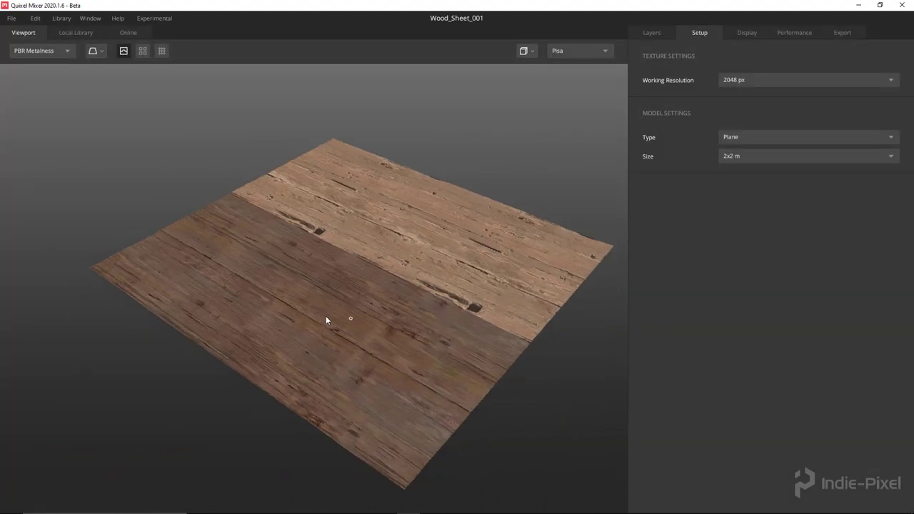
drag(344, 330, 213, 234)
- Switch to Houdini, restore the perspective view, check the assemble network and return to the obj level
mouse_move(401, 504)
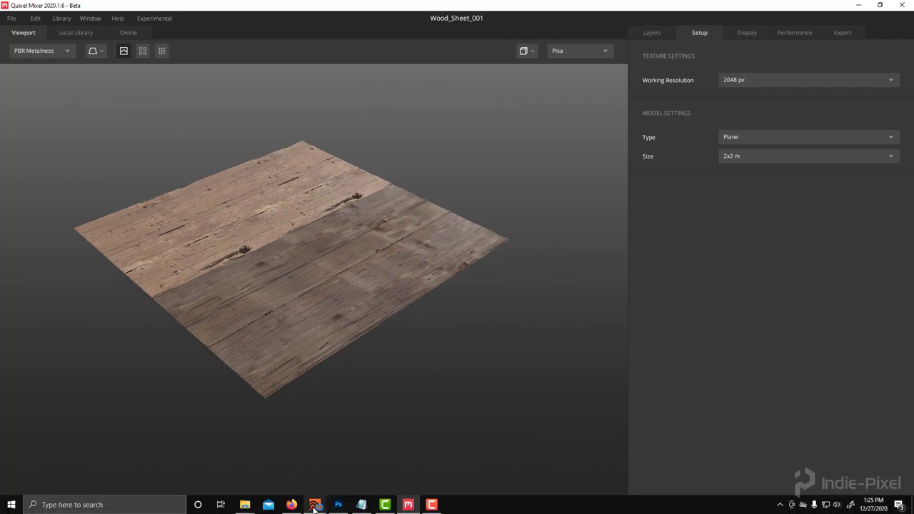
click(367, 464)
key(u)
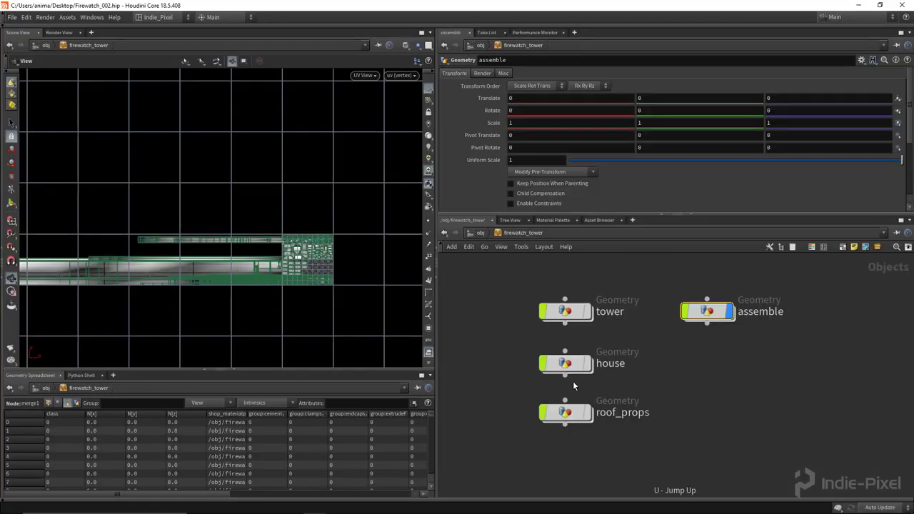
key(space+1)
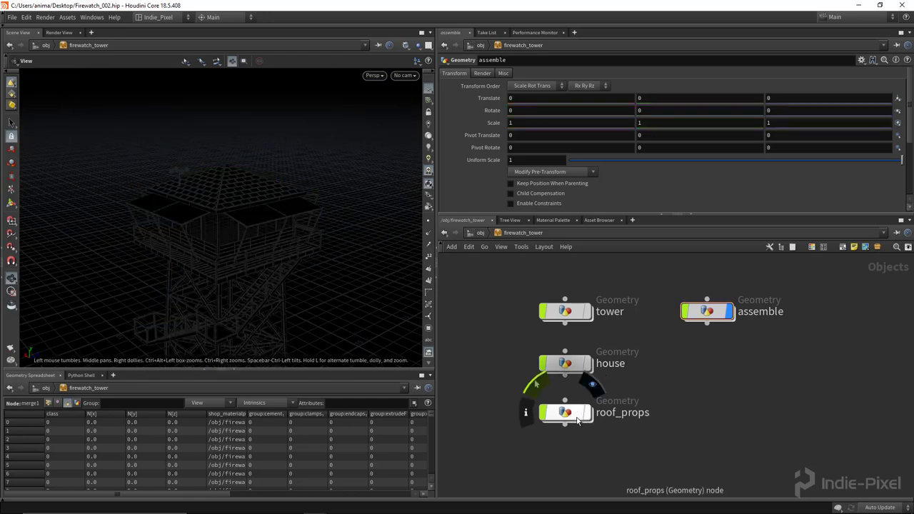
double_click(705, 319)
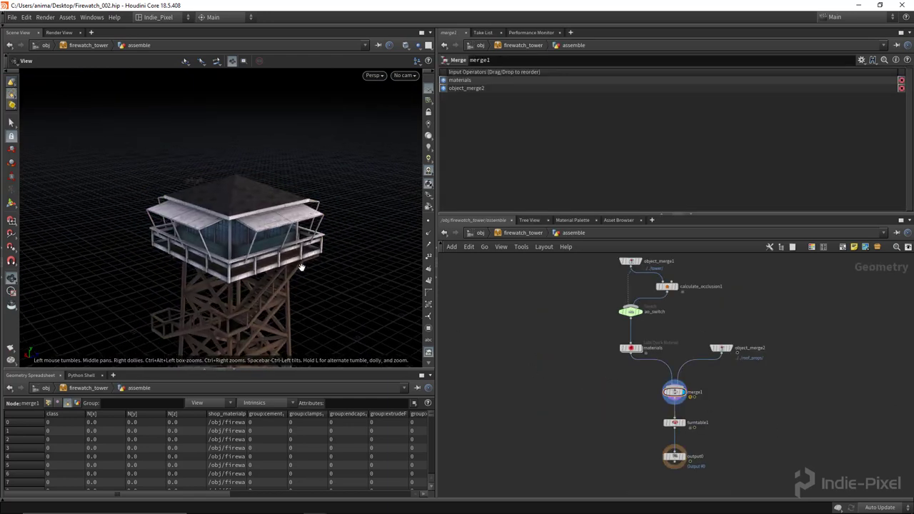
key(u)
key(u)
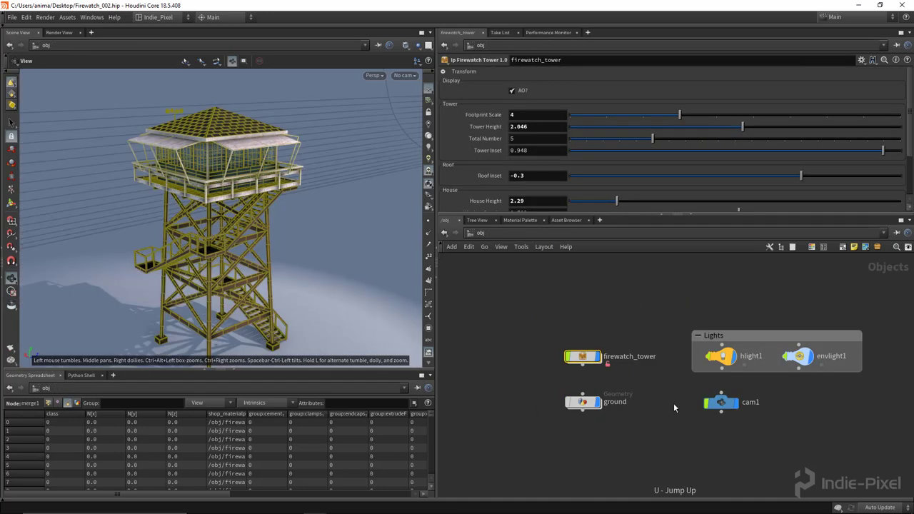
- Clear the firewatch_tower selection and turn off the wireframe overlay so the tower is only shaded
click(607, 445)
scroll(294, 232, down, 2)
drag(293, 233, 238, 226)
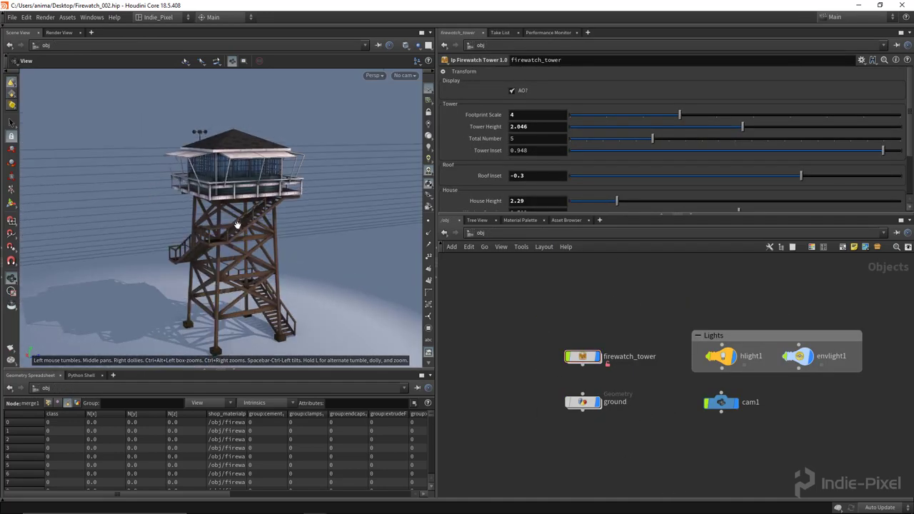
key(shift+w)
scroll(272, 247, down, 1)
middle_drag(265, 257, 252, 234)
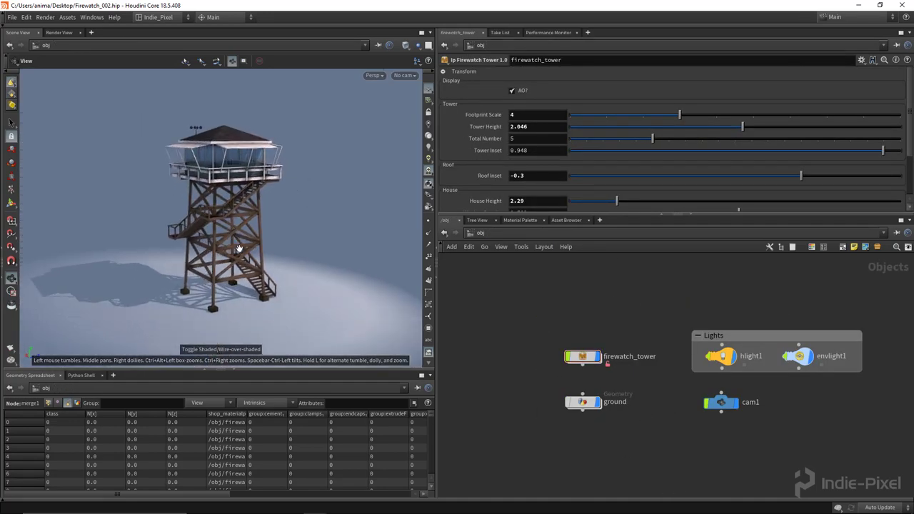
- Set the tower's Total Number to 3 and view the tower from several angles
drag(210, 237, 265, 214)
middle_drag(265, 215, 363, 213)
drag(159, 218, 204, 234)
right_drag(203, 235, 227, 239)
mouse_move(227, 239)
mouse_down()
mouse_move(175, 236)
mouse_move(249, 228)
mouse_move(267, 200)
mouse_move(239, 235)
mouse_up()
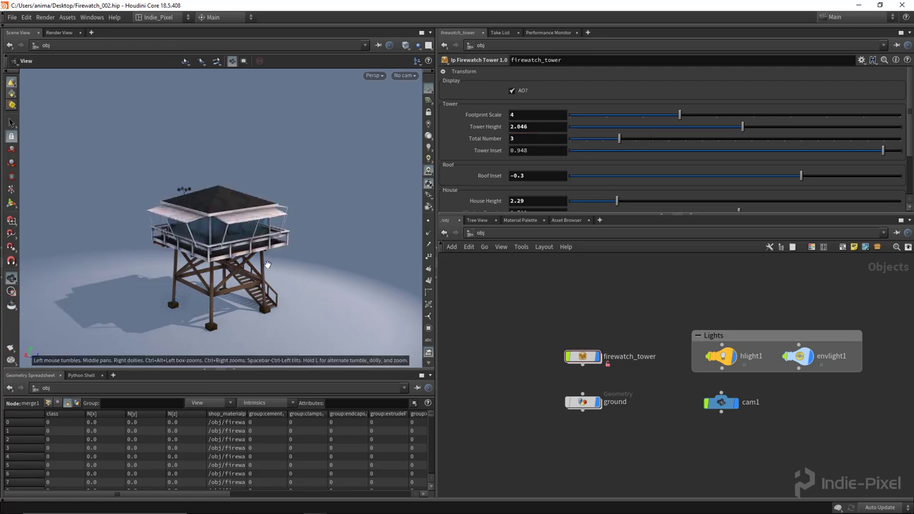
- Set the Tower Height to 3 and frame the tower closely in the view
middle_drag(269, 266, 266, 219)
right_drag(265, 218, 250, 207)
mouse_move(250, 207)
mouse_down()
mouse_move(212, 204)
mouse_move(246, 201)
mouse_up()
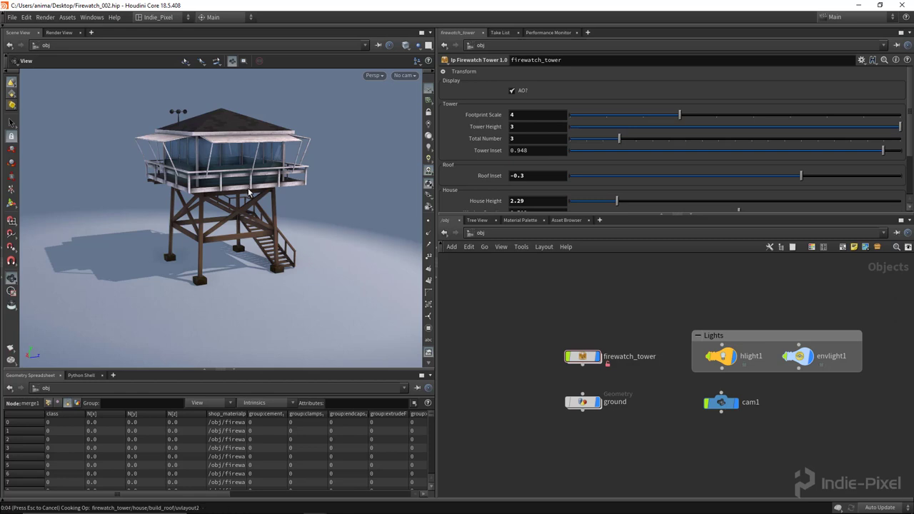
- Set the tower's Total Number to 4 and look over the rebuilt legs and stairs
drag(228, 191, 248, 181)
scroll(233, 201, down, 2)
middle_drag(233, 201, 230, 240)
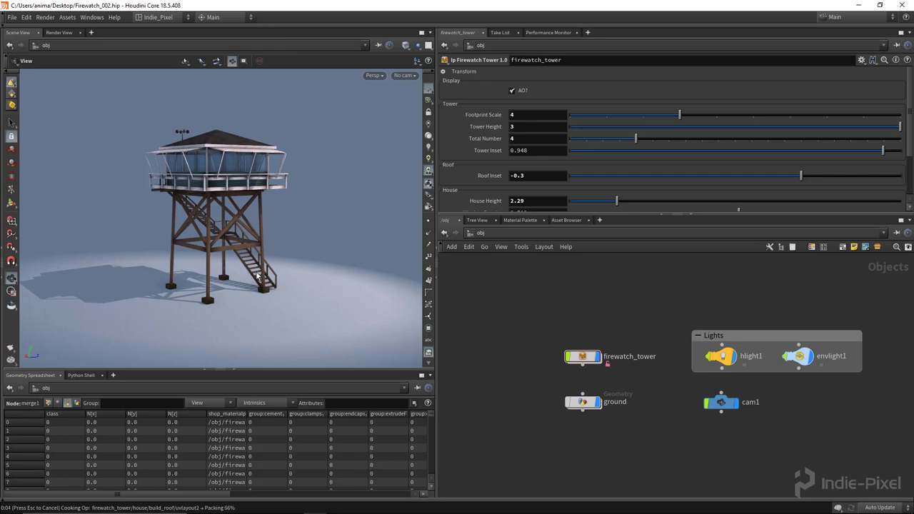
drag(240, 122, 227, 208)
scroll(509, 140, down, 1)
scroll(607, 125, up, 1)
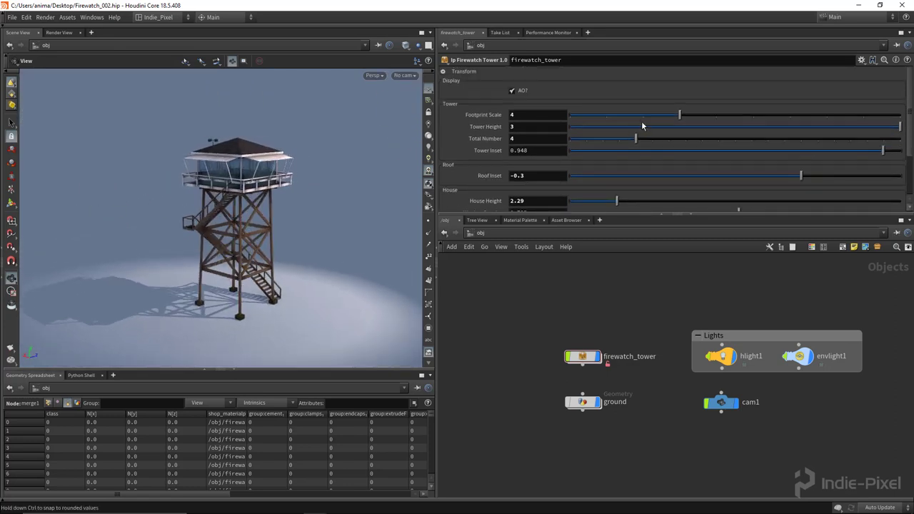
- Set the Footprint Scale to 5 and view the wider tower from above
drag(716, 115, 708, 126)
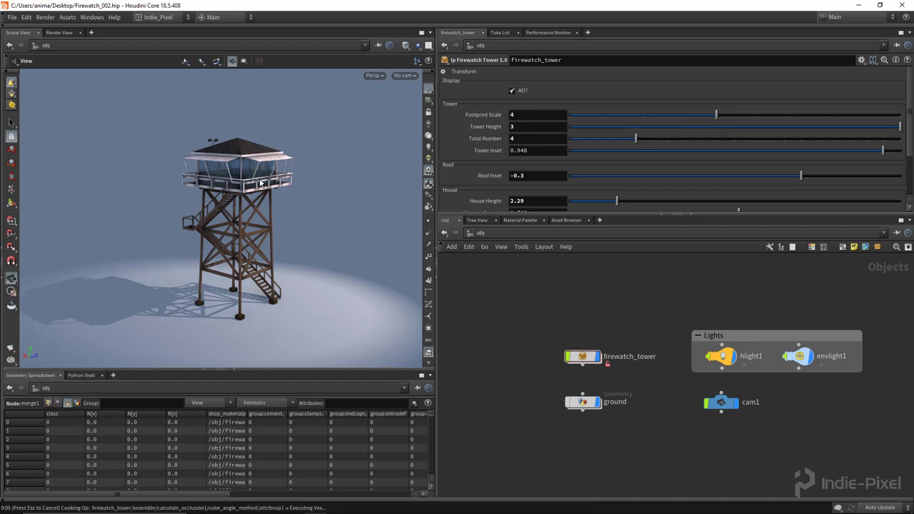
right_drag(235, 185, 257, 184)
drag(257, 184, 284, 308)
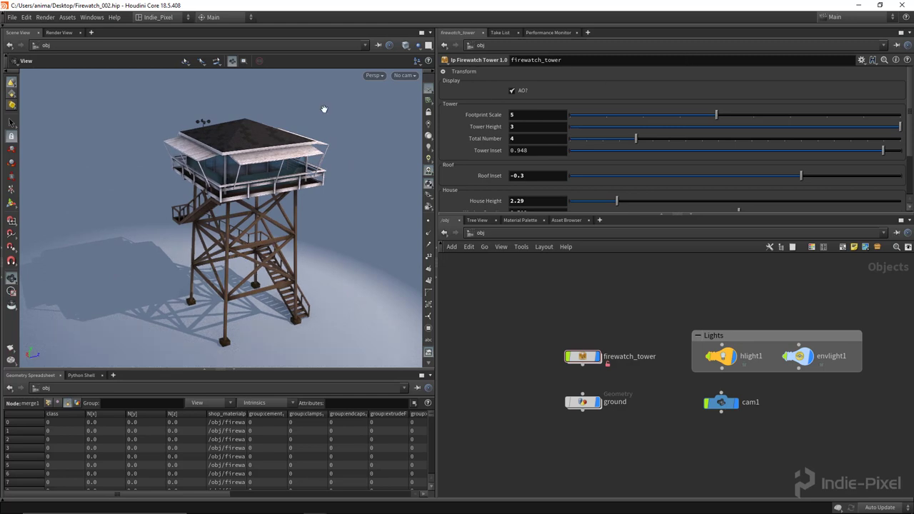
- Return the Footprint Scale to 4, keeping AO enabled
drag(254, 195, 292, 159)
click(512, 91)
click(681, 116)
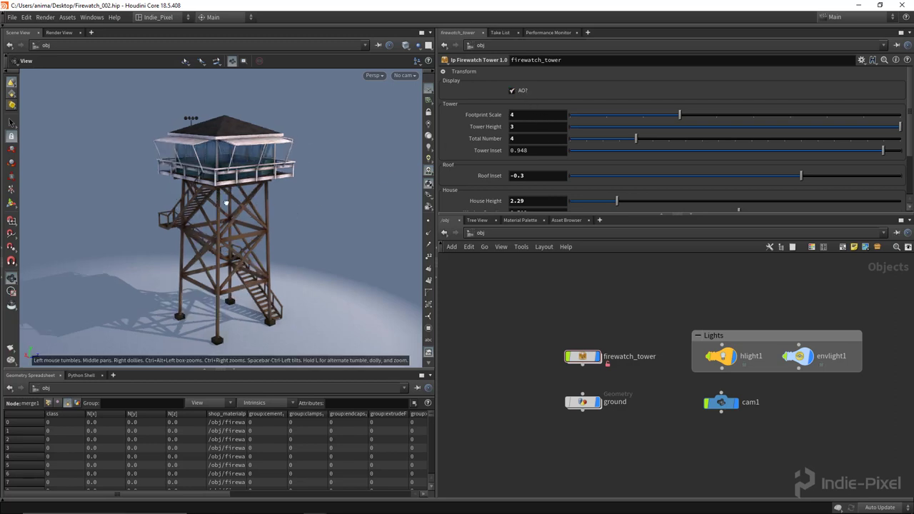
- Set the Tower Height to 2.5 and view the finished tower from several angles
drag(247, 205, 238, 188)
click(540, 129)
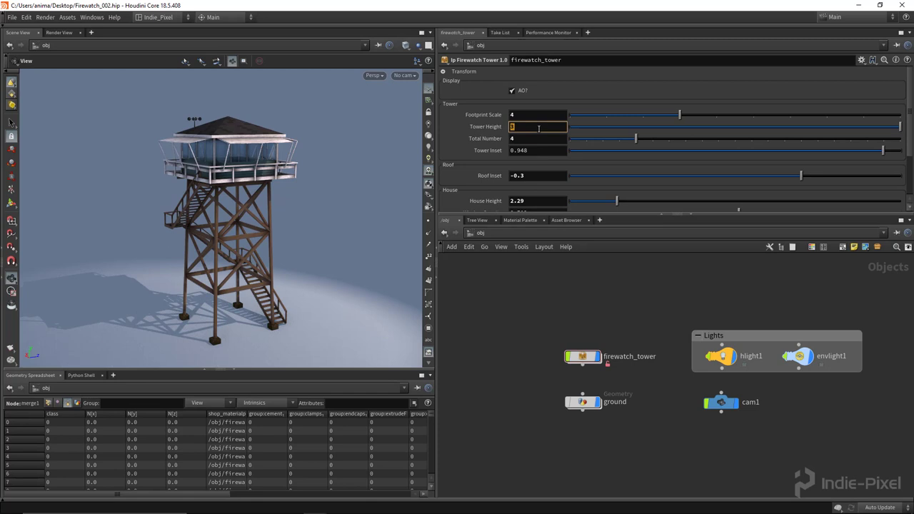
text(2.5)
key(Return)
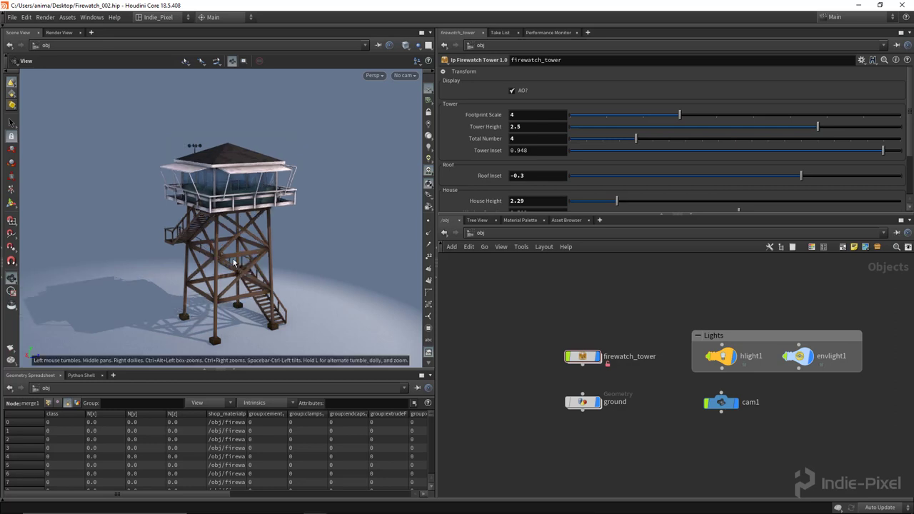
drag(209, 254, 246, 257)
middle_drag(245, 256, 244, 244)
drag(244, 245, 221, 238)
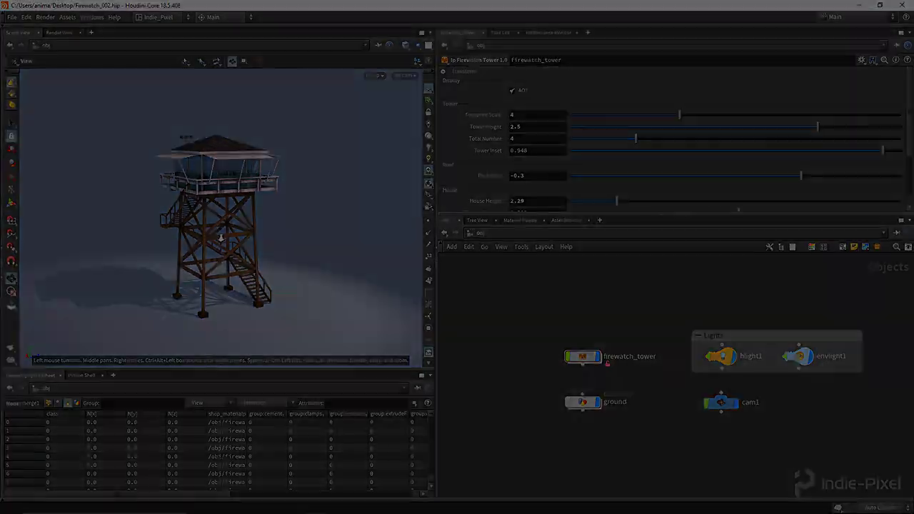